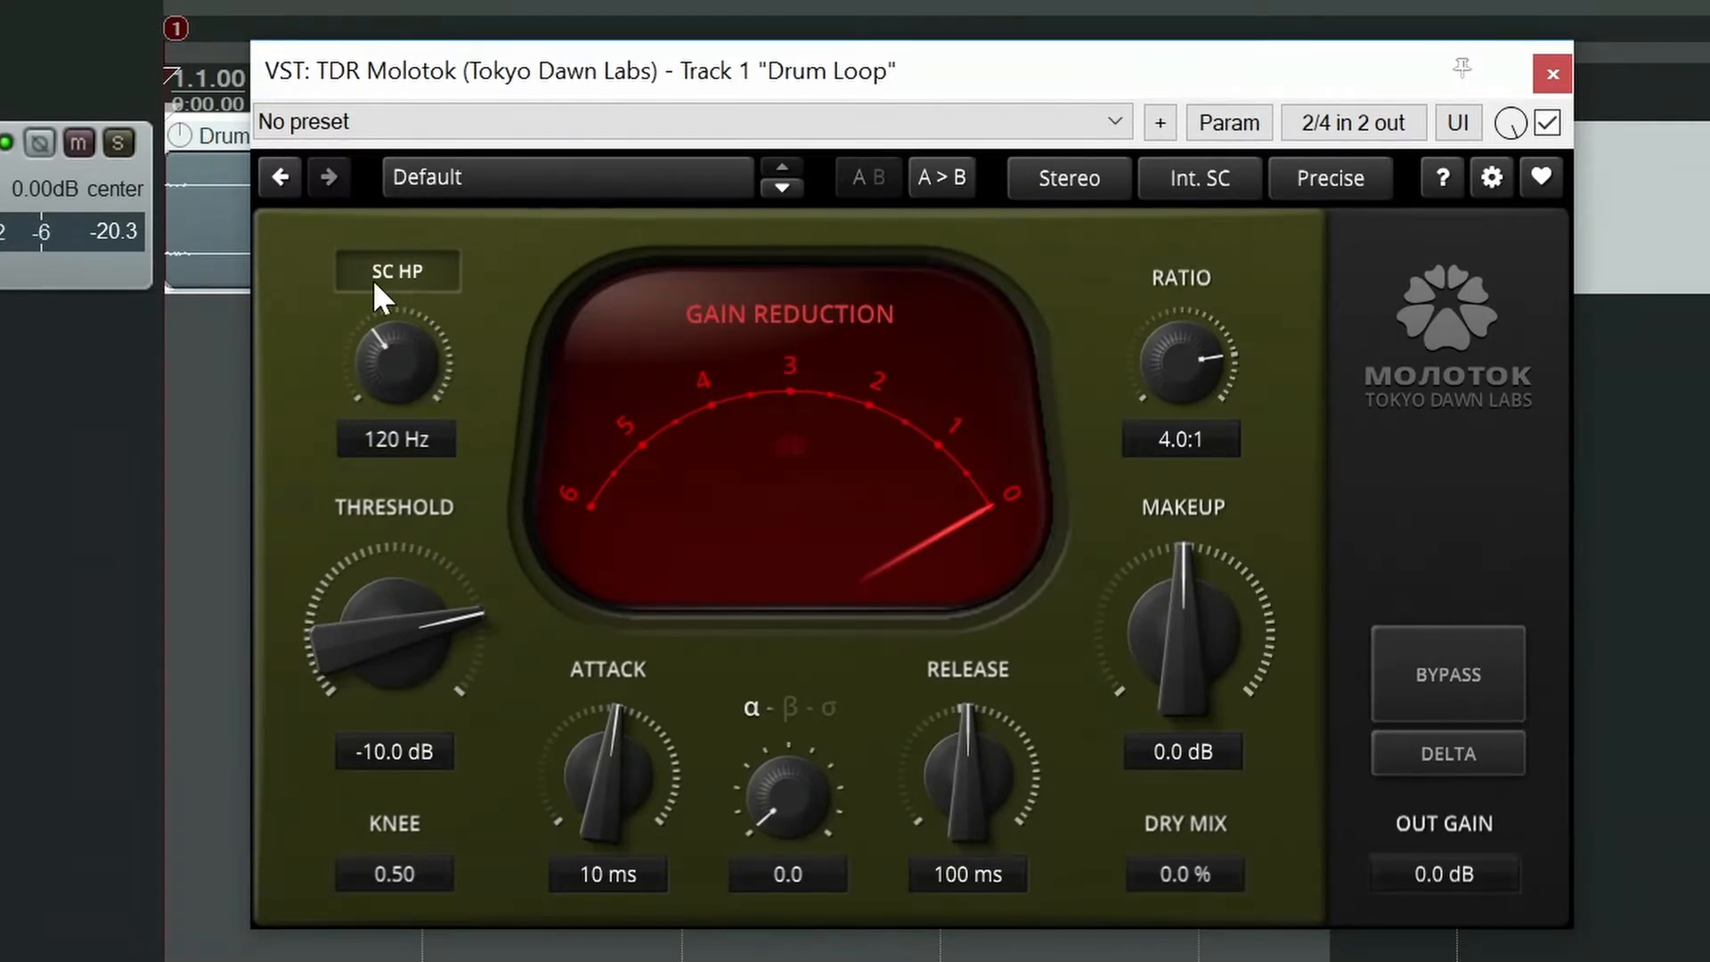
Switch off the sidechain high-pass filter and lower its frequency to 40 Hz.
drag(387, 349, 431, 499)
drag(414, 382, 413, 458)
click(415, 270)
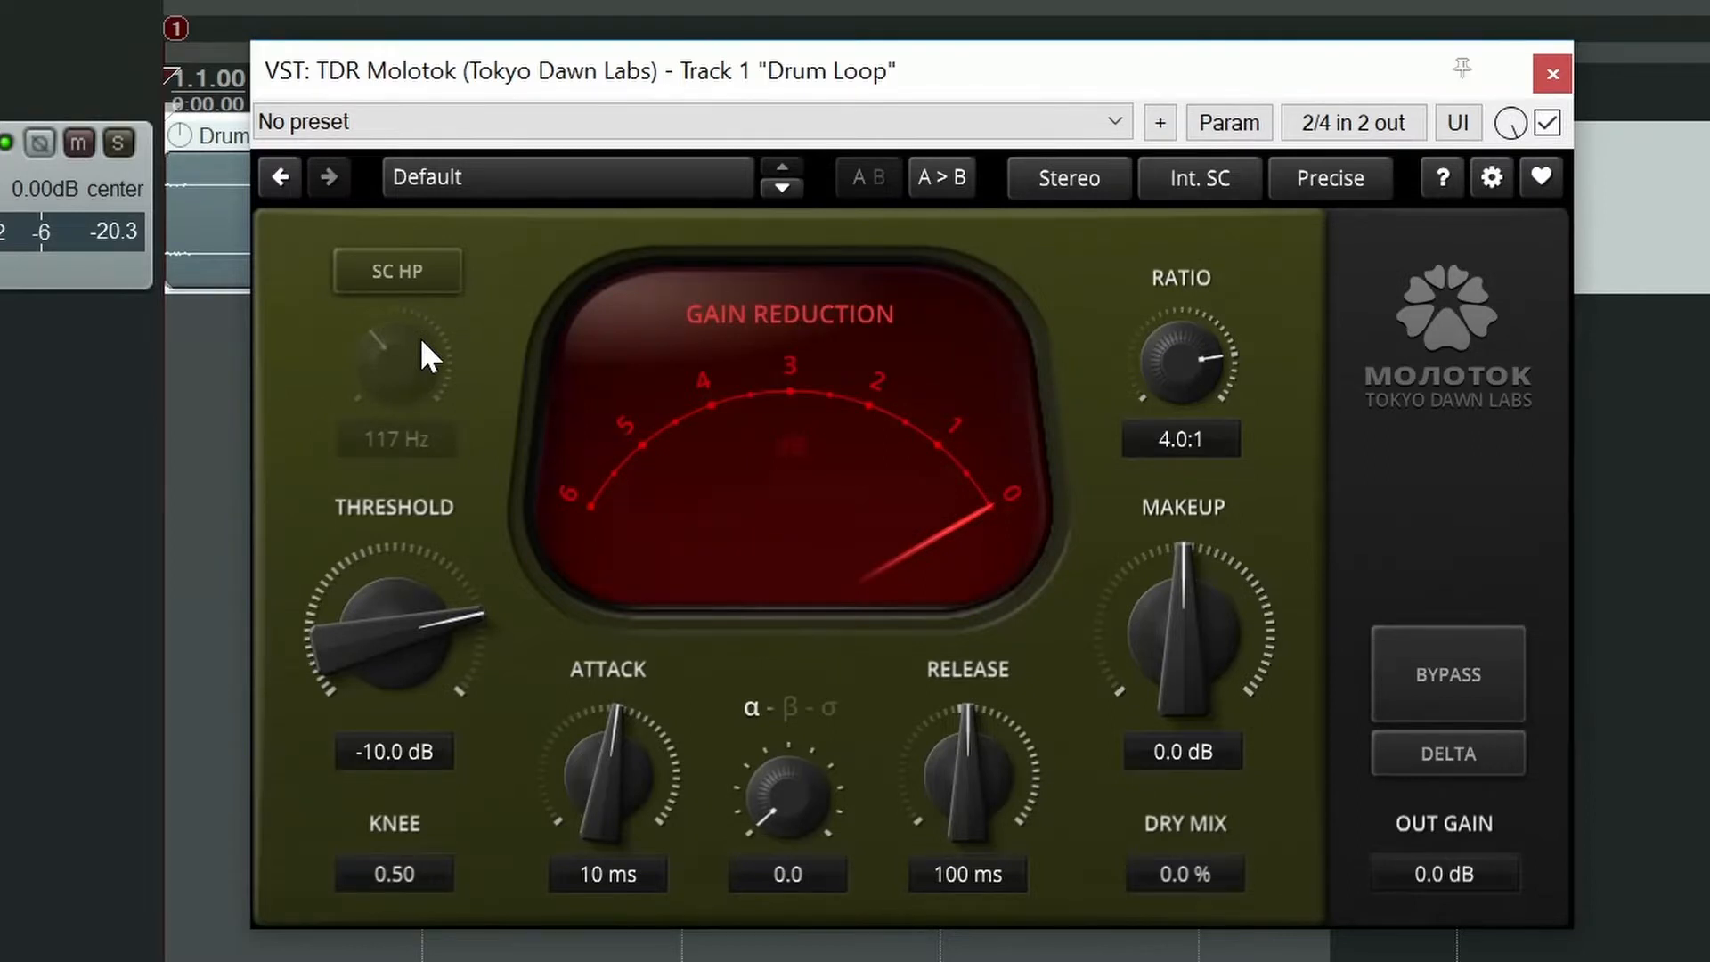
drag(418, 343, 417, 397)
Adjust the compressor's knee and leave it at 0.96.
scroll(419, 873, down, 5)
mouse_move(404, 881)
mouse_down()
mouse_move(403, 775)
mouse_move(393, 911)
mouse_move(396, 858)
mouse_up()
drag(403, 869, 402, 876)
Sweep the attack and release times through their ranges, leaving the attack at 11 ms and the release at 92 ms.
drag(616, 734, 618, 895)
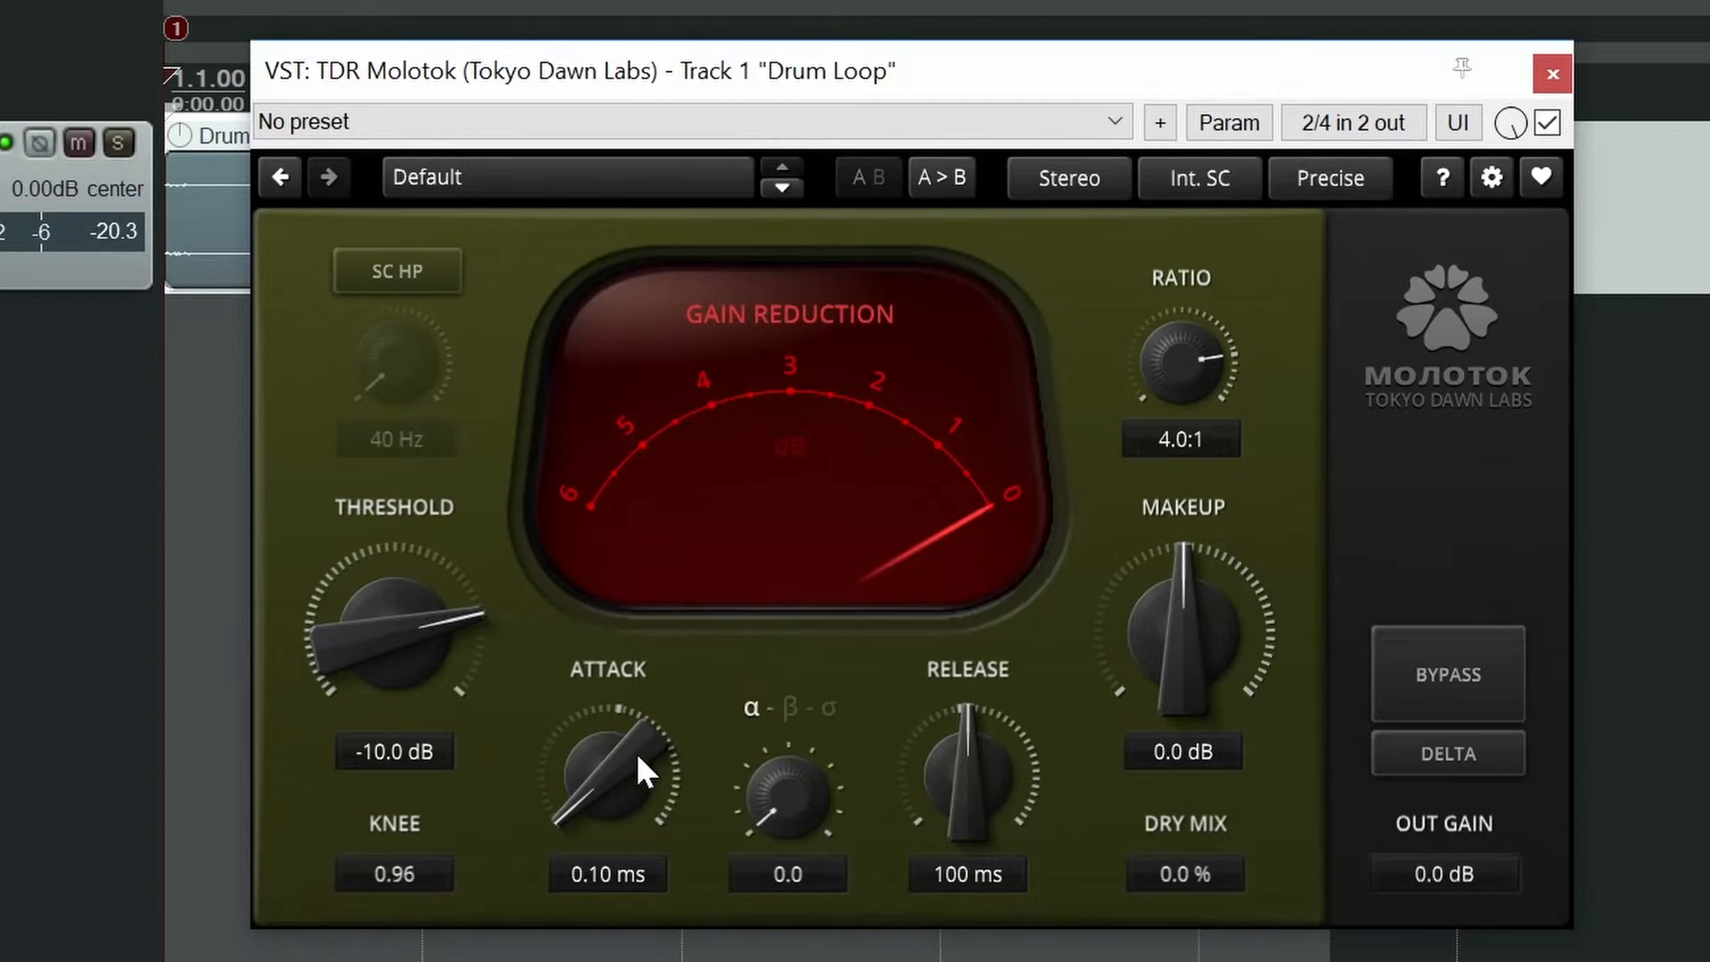
drag(621, 800, 629, 740)
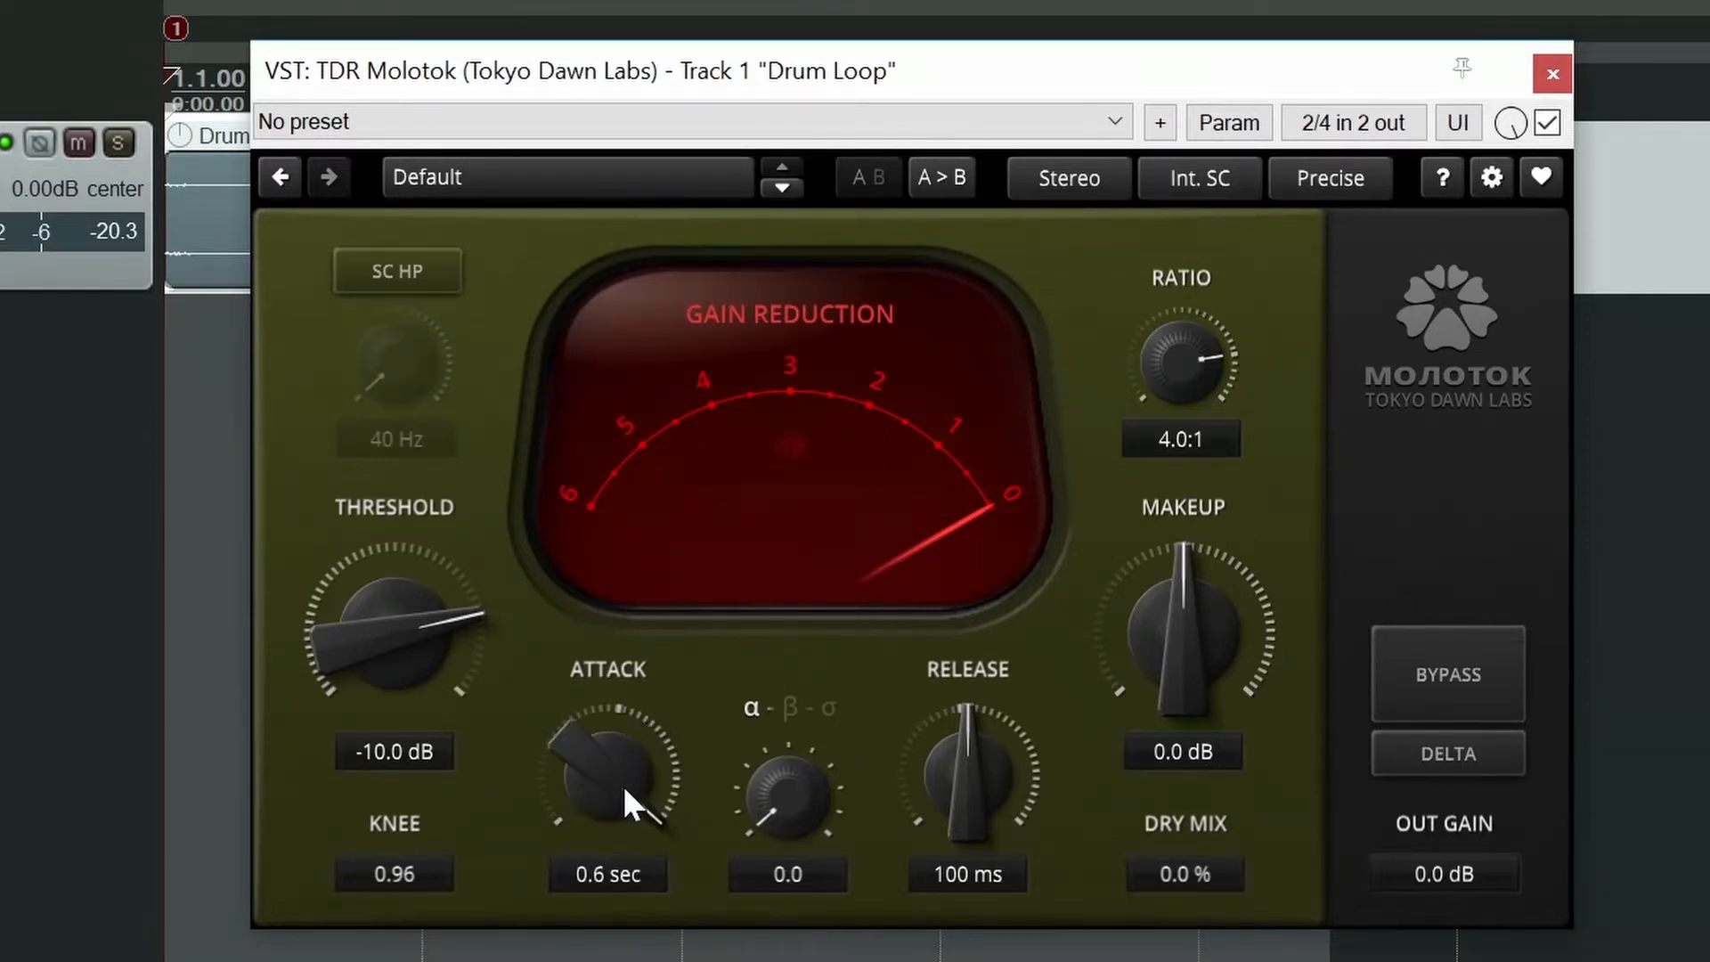
drag(611, 802, 823, 798)
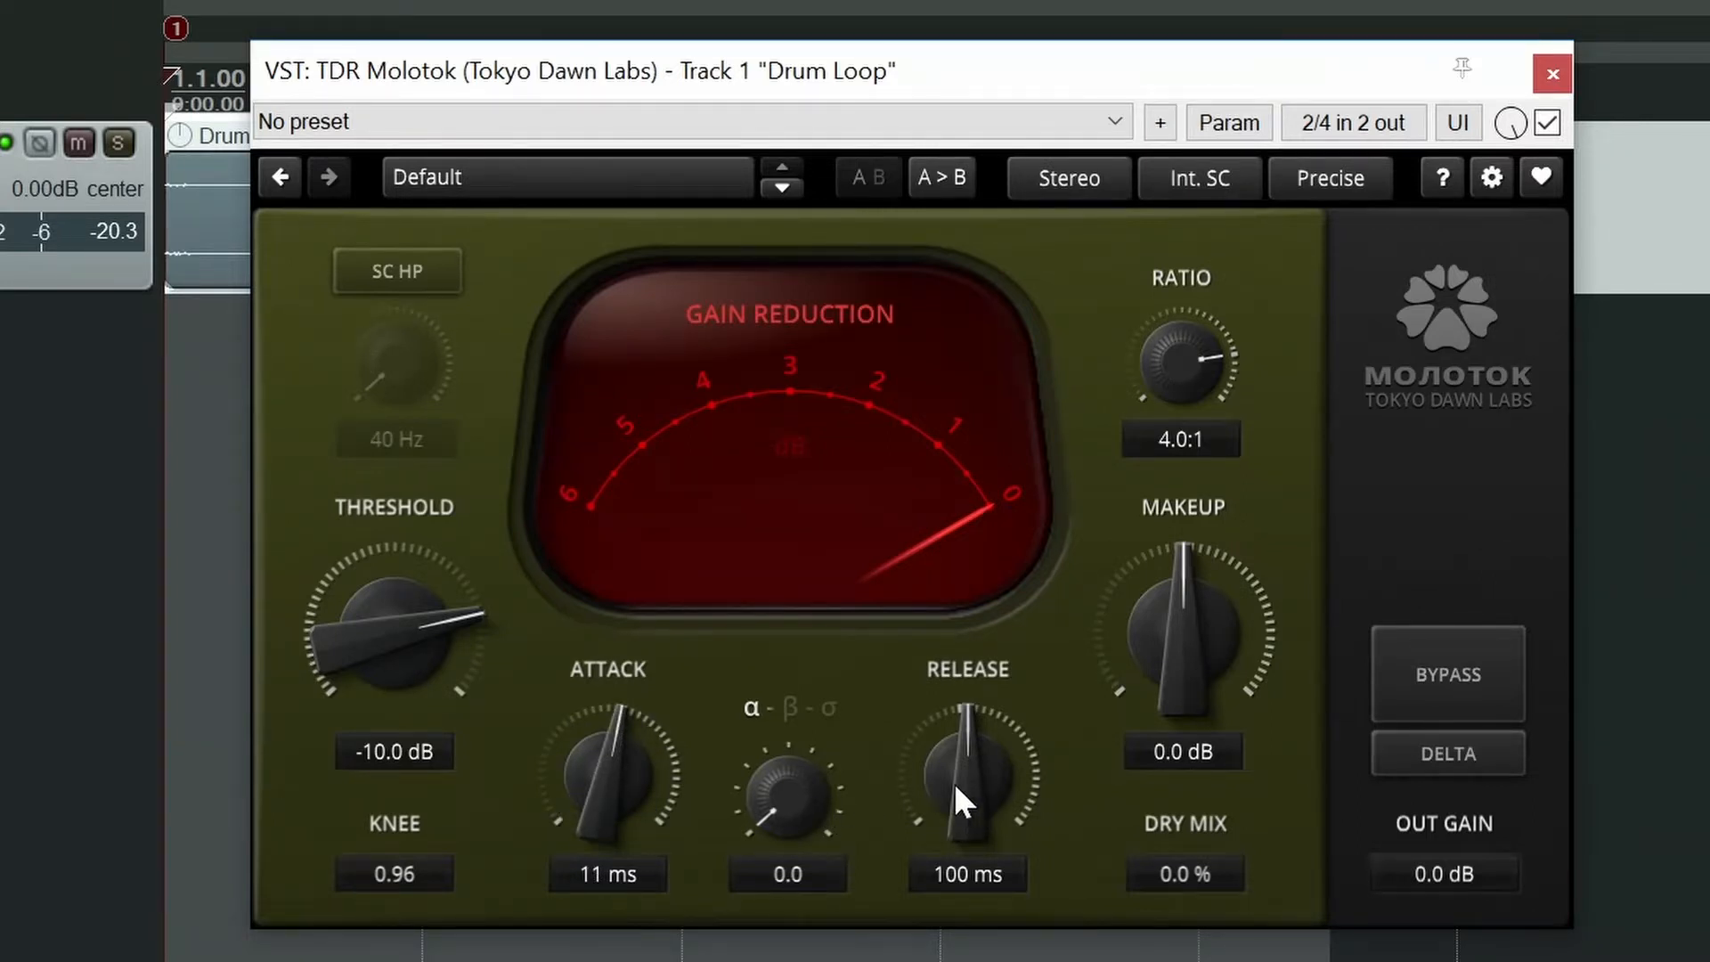
drag(963, 758, 963, 712)
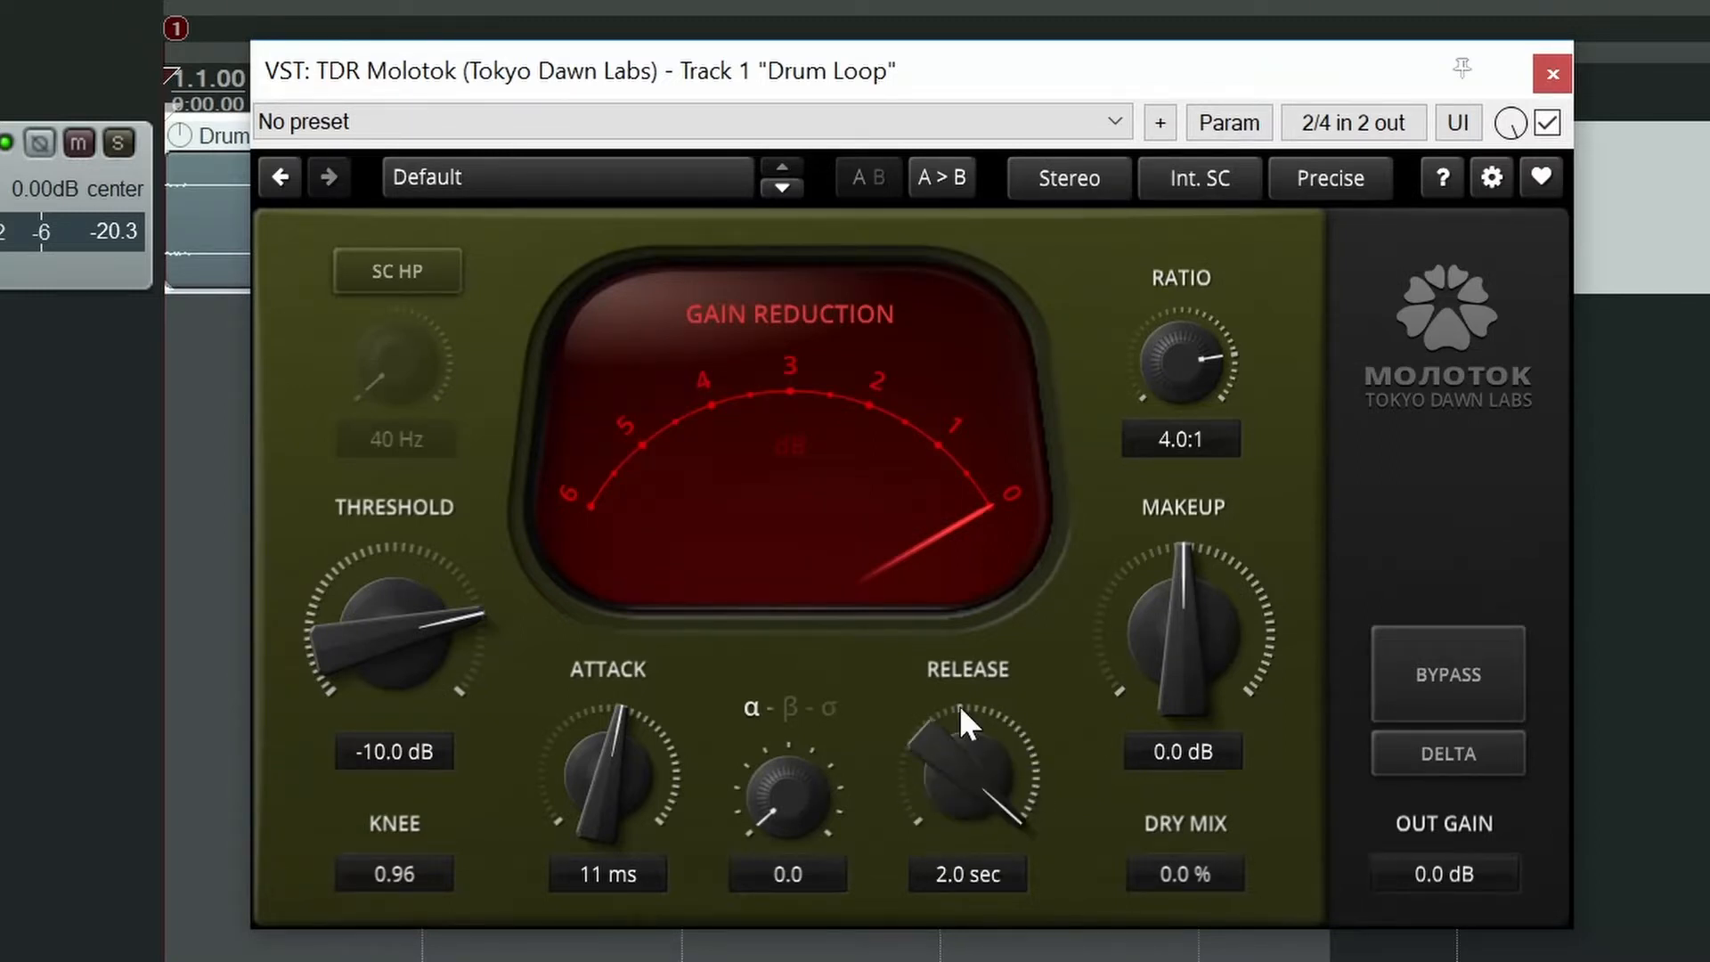
double_click(961, 745)
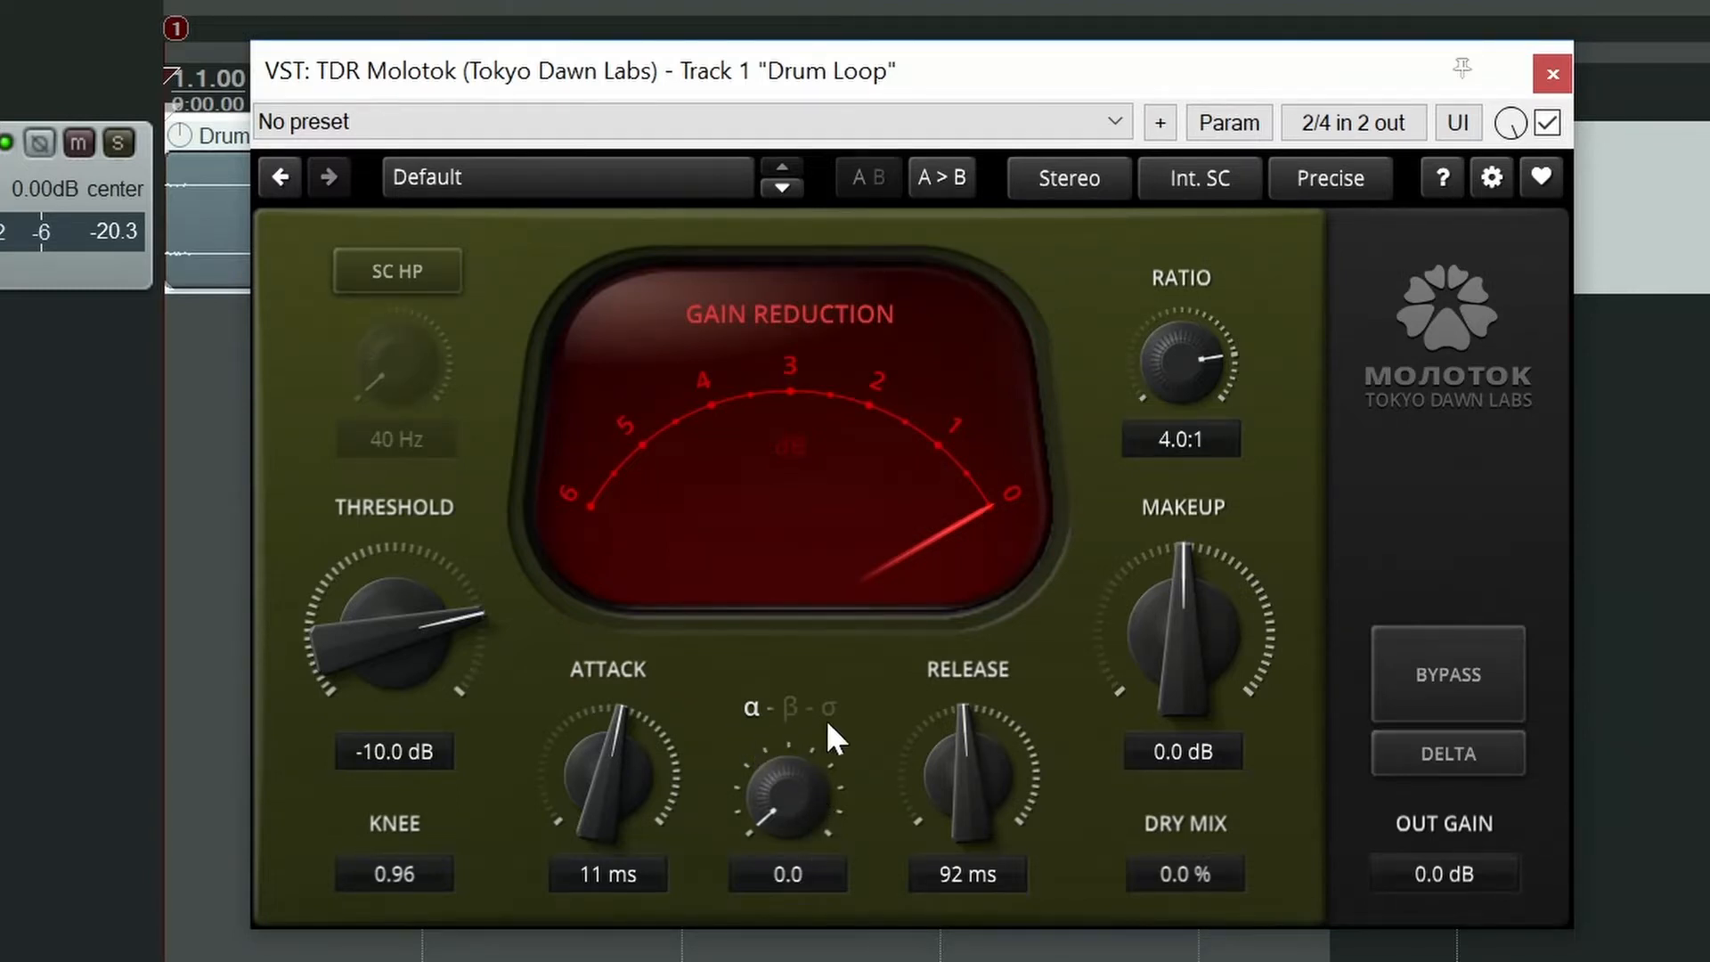
Sweep the α-β-σ mode knob up to σ at 1.0 and return it to α at 0.0.
drag(800, 826, 806, 750)
drag(789, 773, 789, 851)
double_click(803, 757)
drag(791, 789, 791, 777)
drag(810, 820, 879, 875)
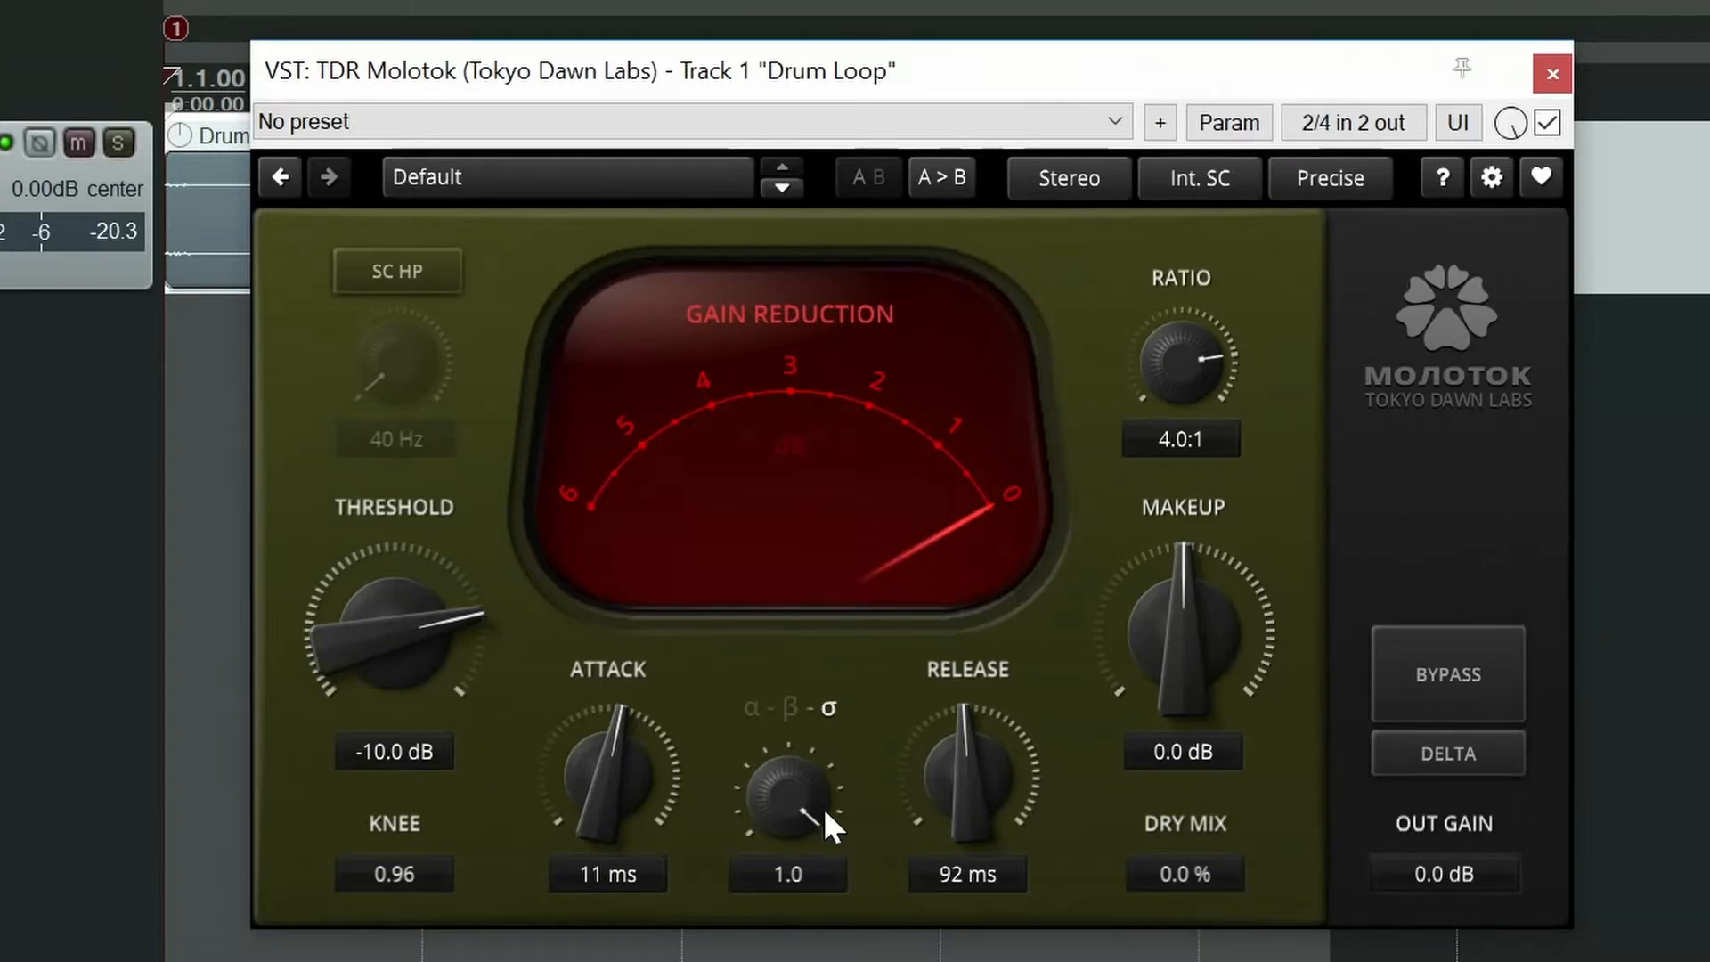
drag(812, 784, 808, 833)
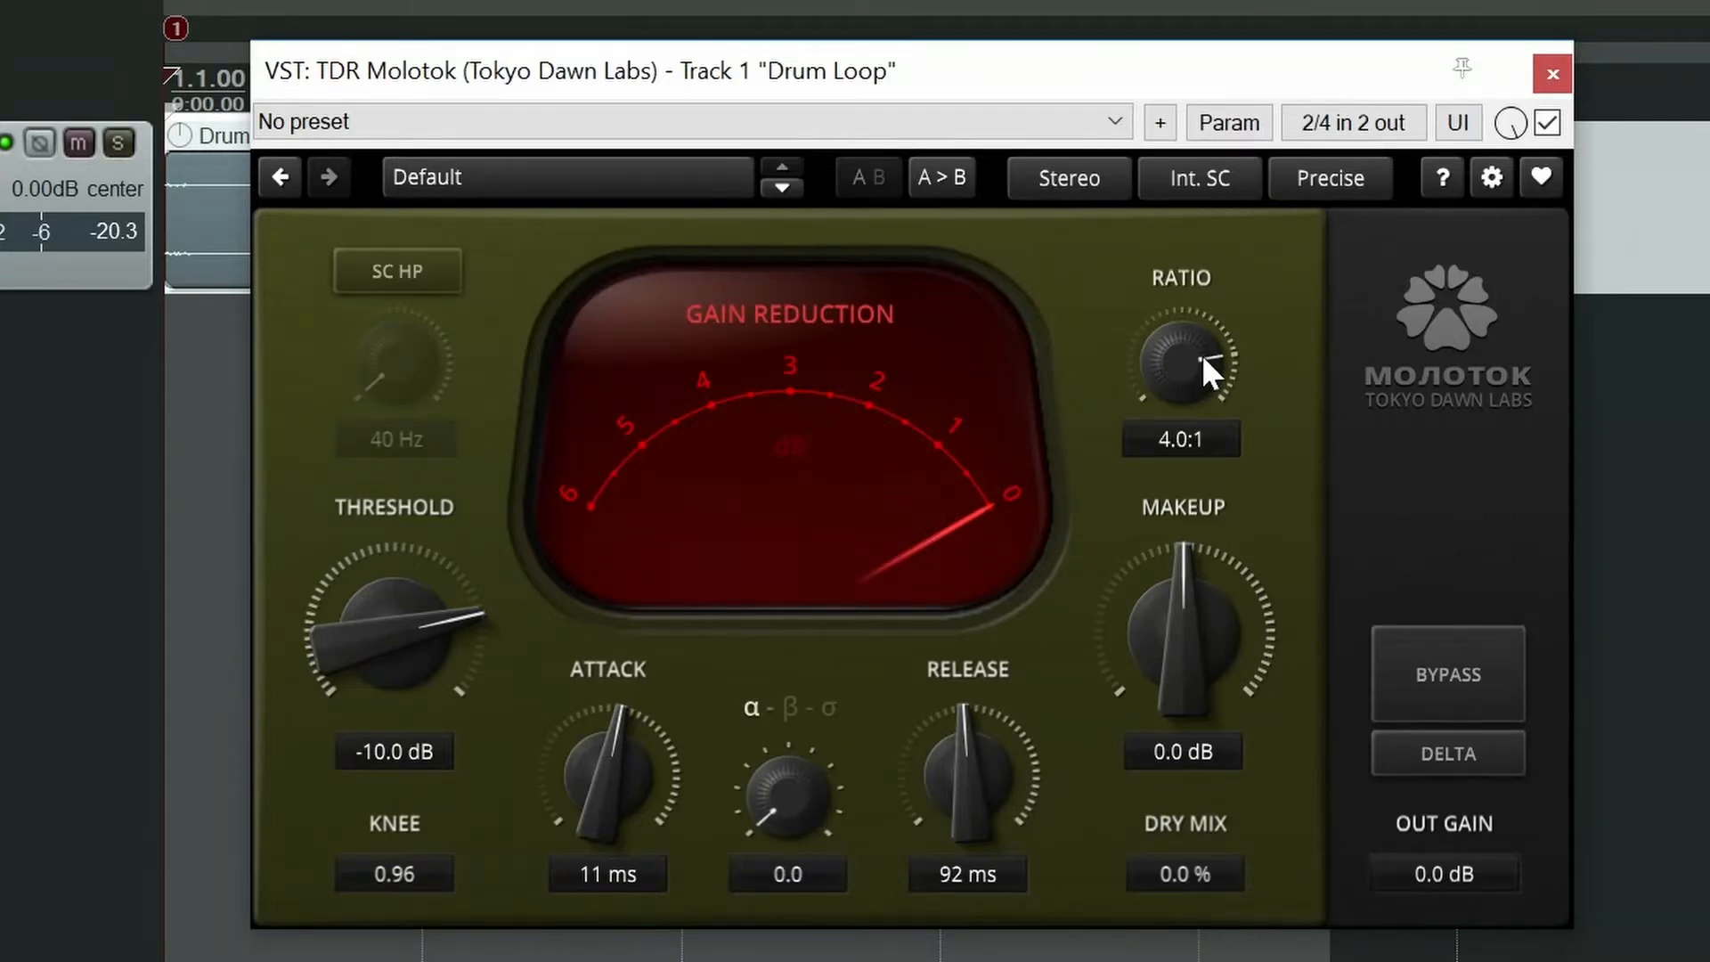
Try the ratio, makeup and dry mix controls, returning them to 4.0:1, 0.0 dB and 0.0 %.
drag(1199, 347, 1183, 452)
drag(1183, 633, 1161, 900)
drag(1195, 878, 1179, 884)
drag(1179, 875, 1179, 892)
Demonstrate the bypass and delta modes by switching each on and off again, keeping the dry mix at 0.0 %.
click(1465, 672)
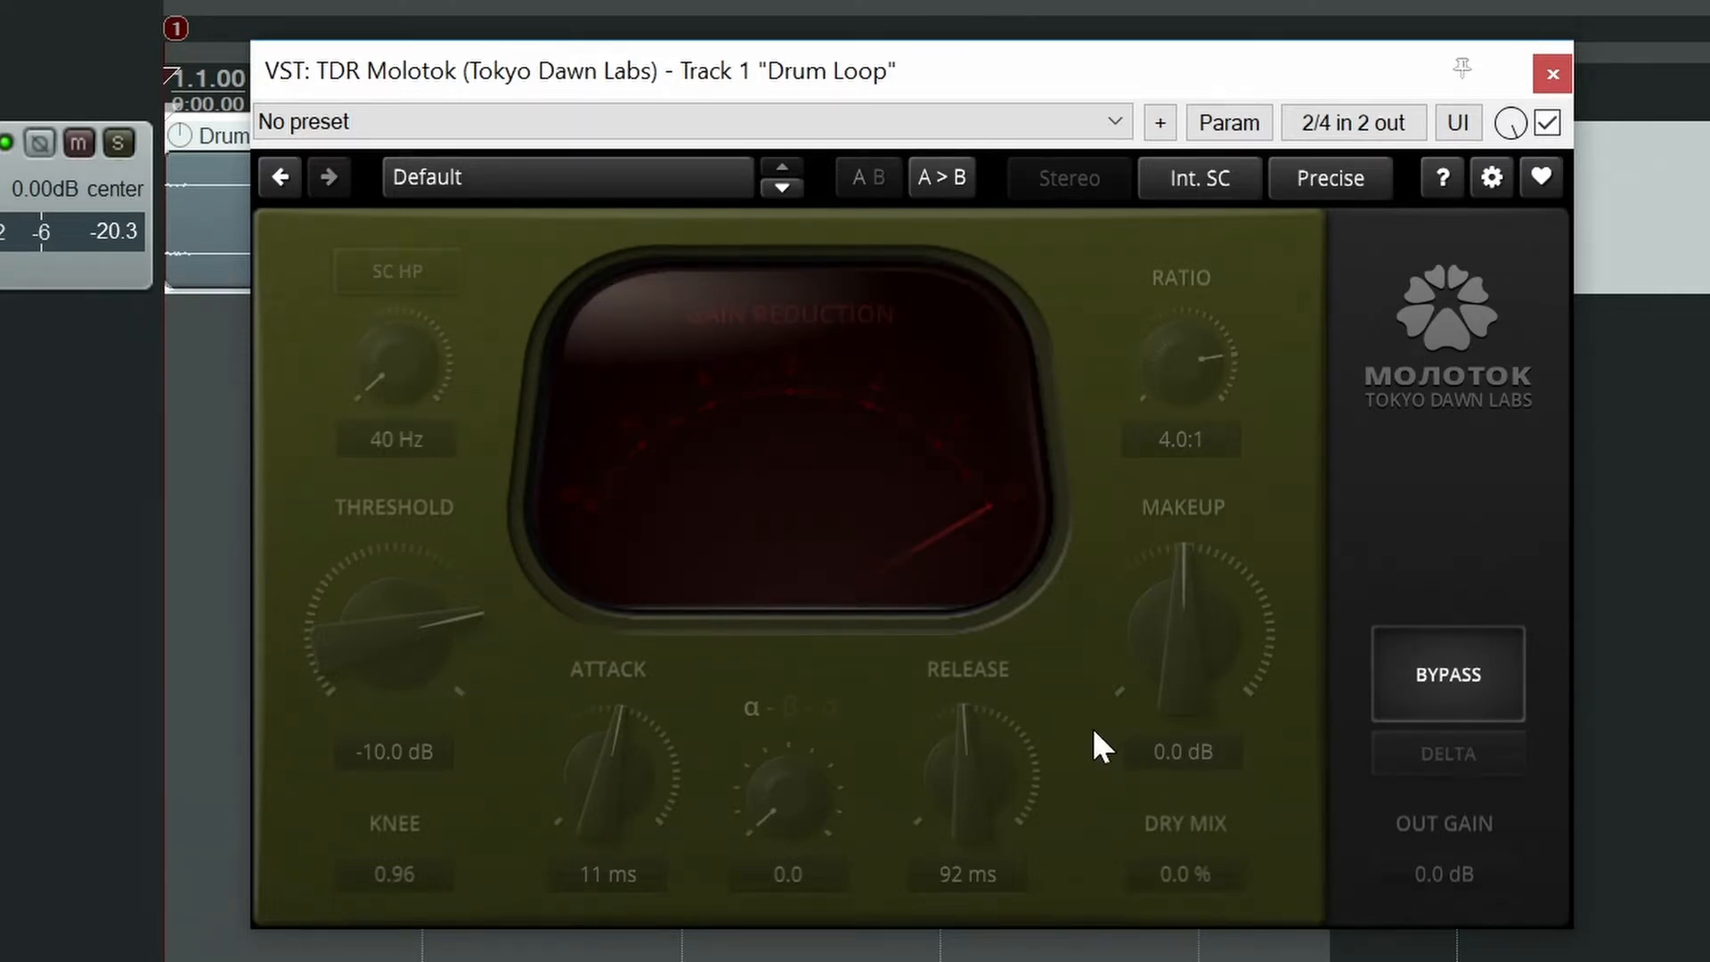
click(1422, 674)
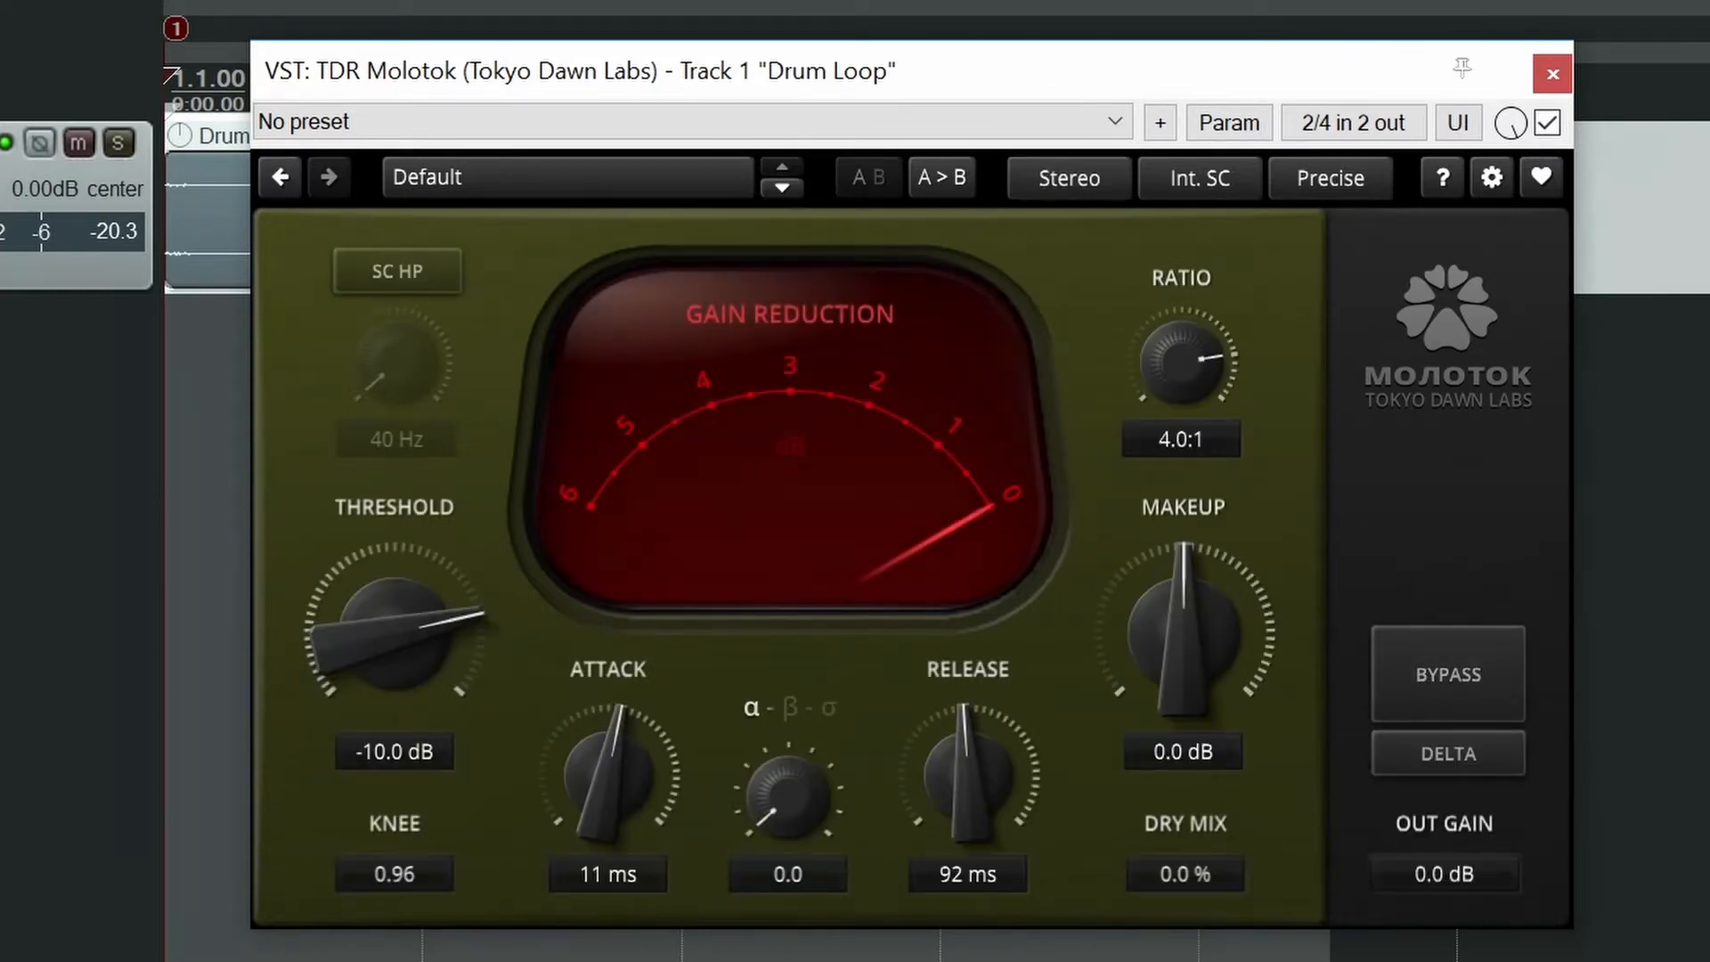
click(1479, 749)
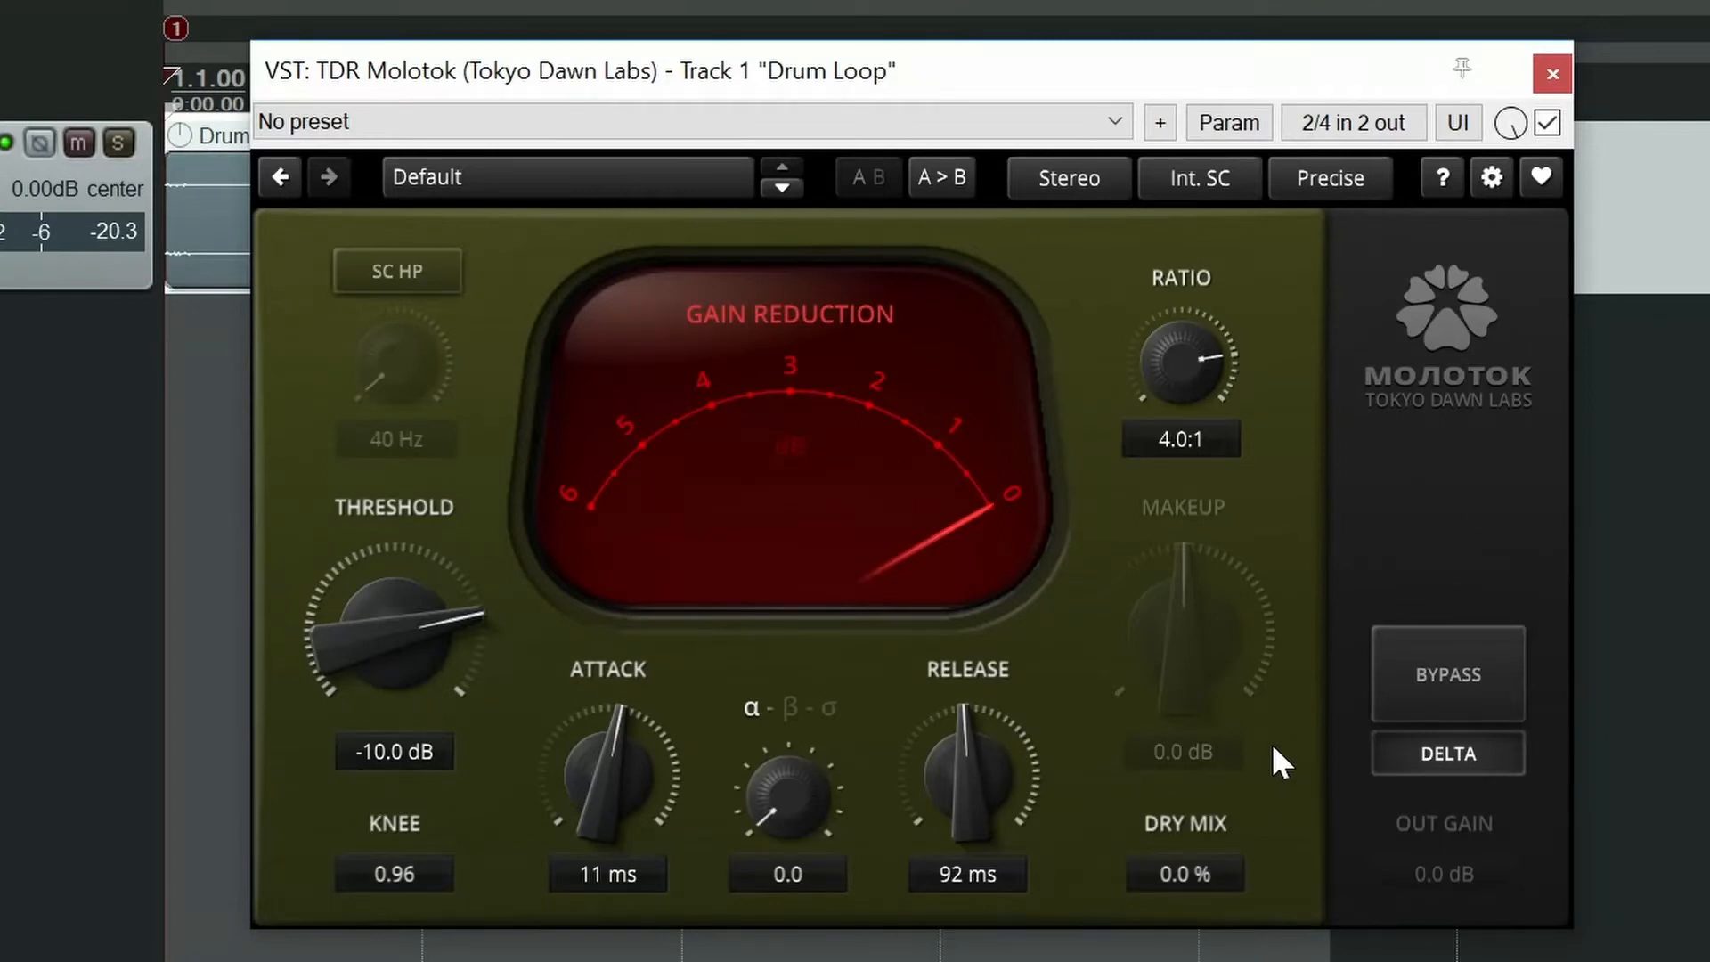
click(1436, 753)
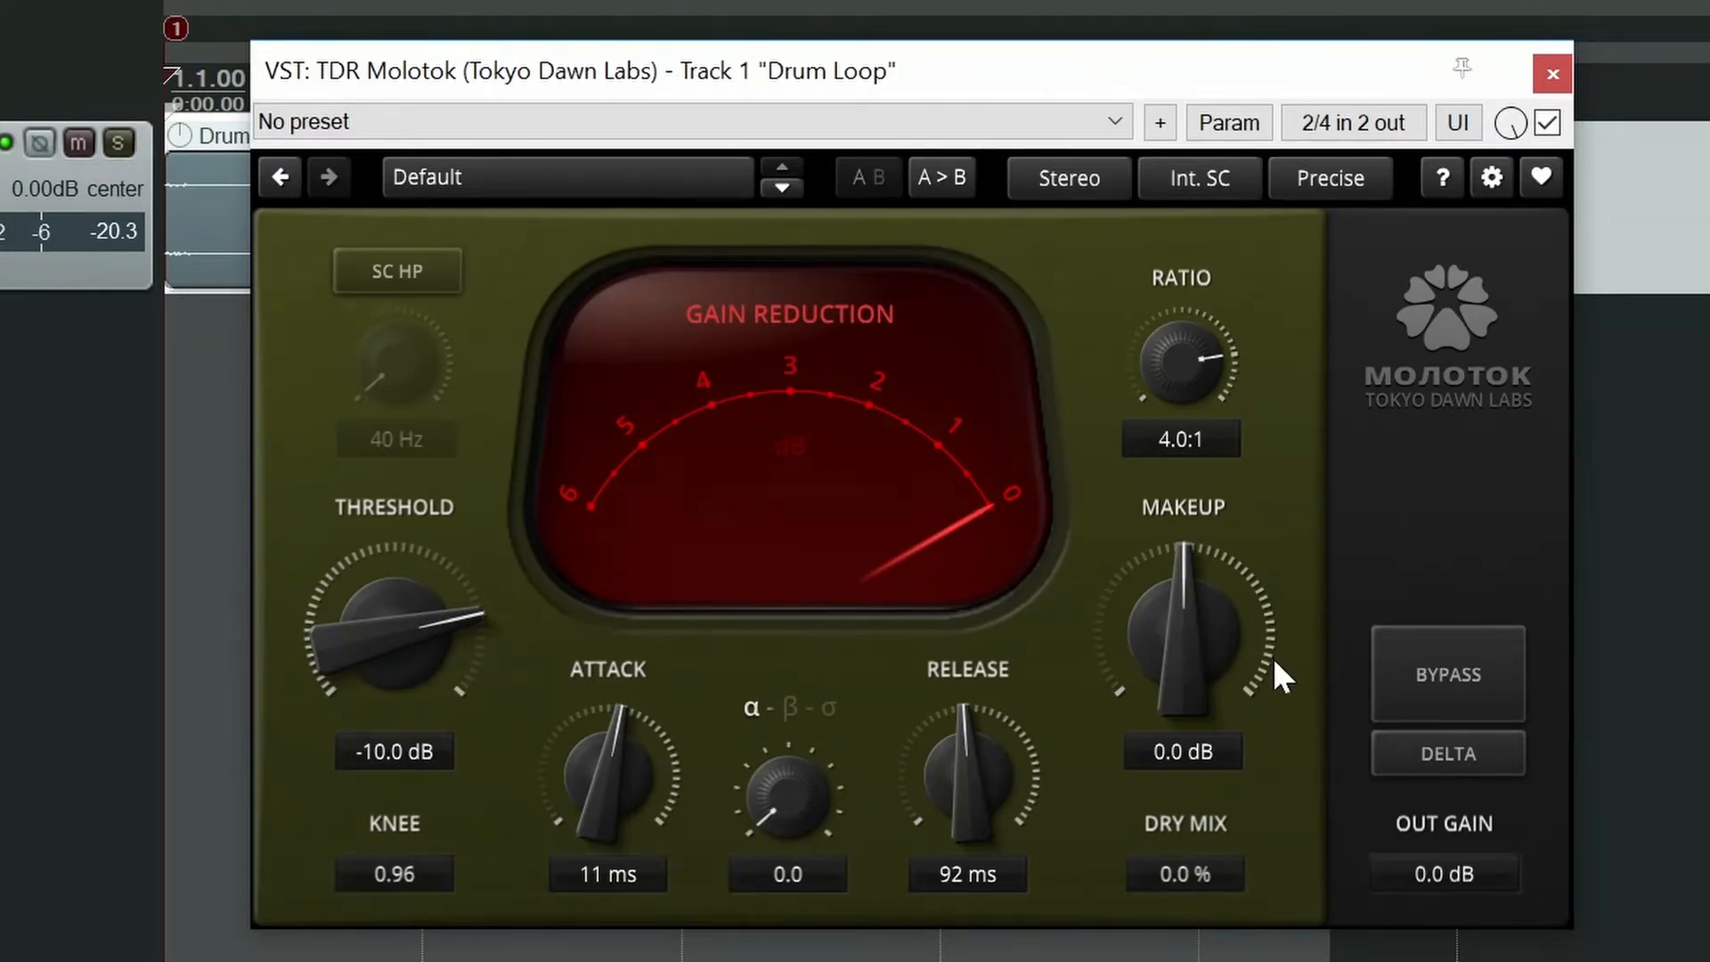
mouse_move(1204, 882)
mouse_down()
mouse_move(1190, 899)
mouse_move(1188, 868)
mouse_up()
Examine the options for channel mode, sidechain source and processing quality, keeping Stereo, Int. SC and Precise.
click(1077, 184)
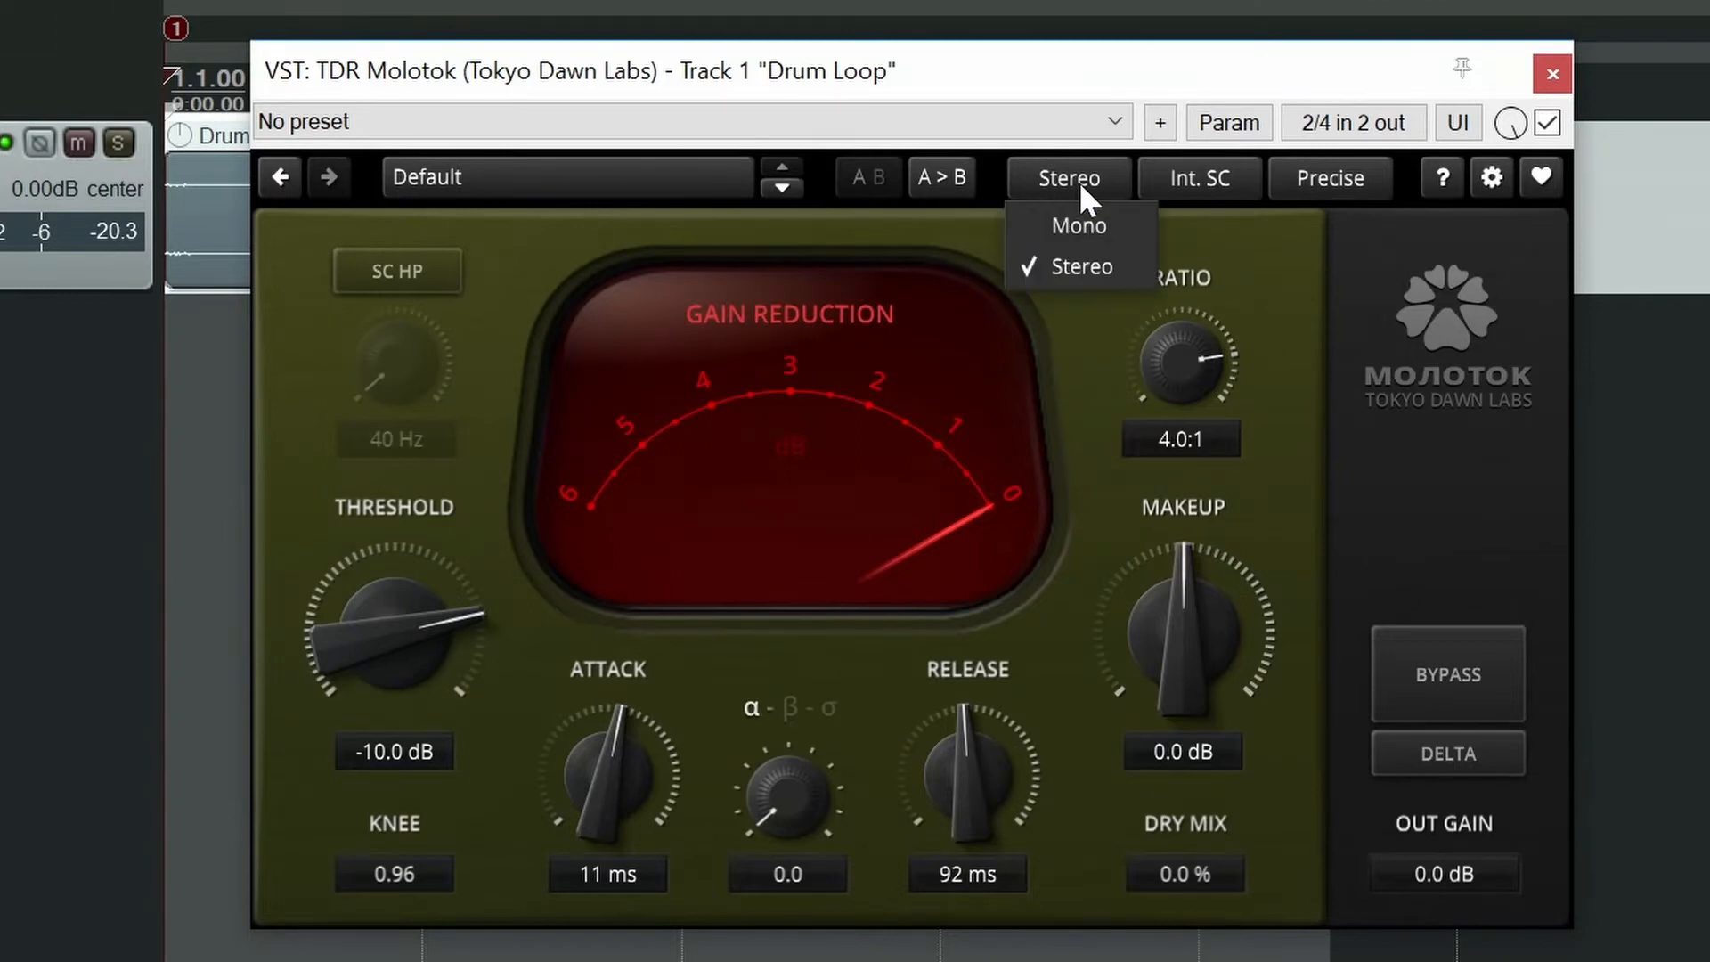
click(1097, 268)
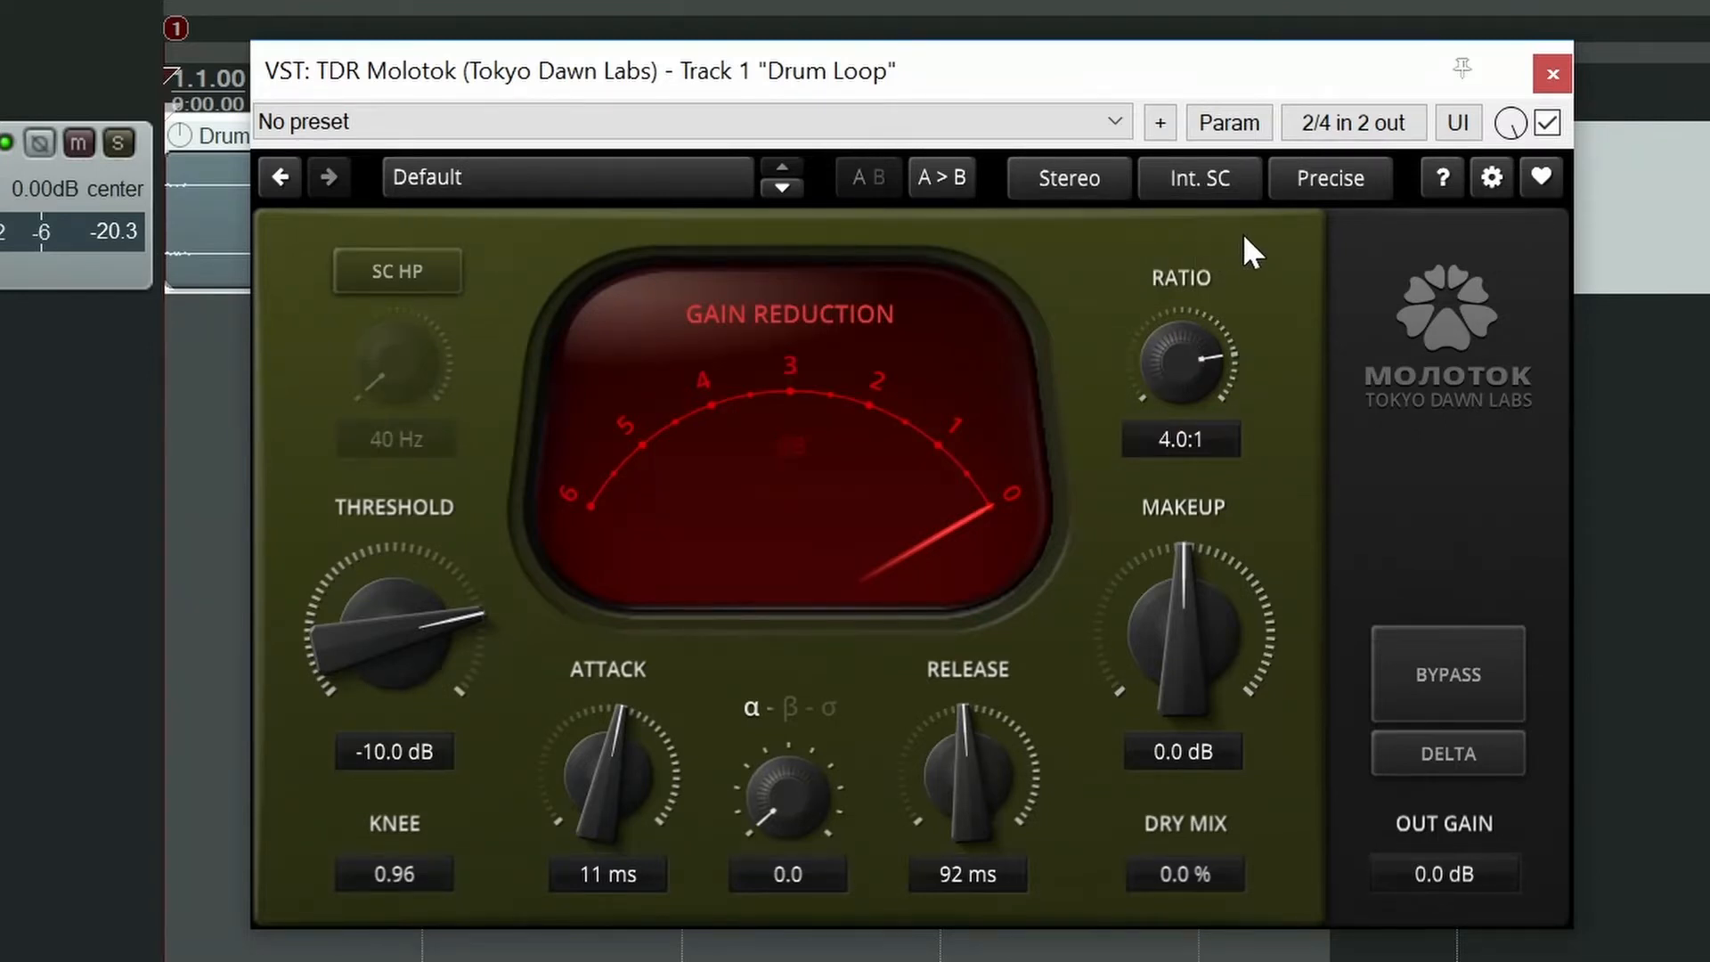
click(1232, 176)
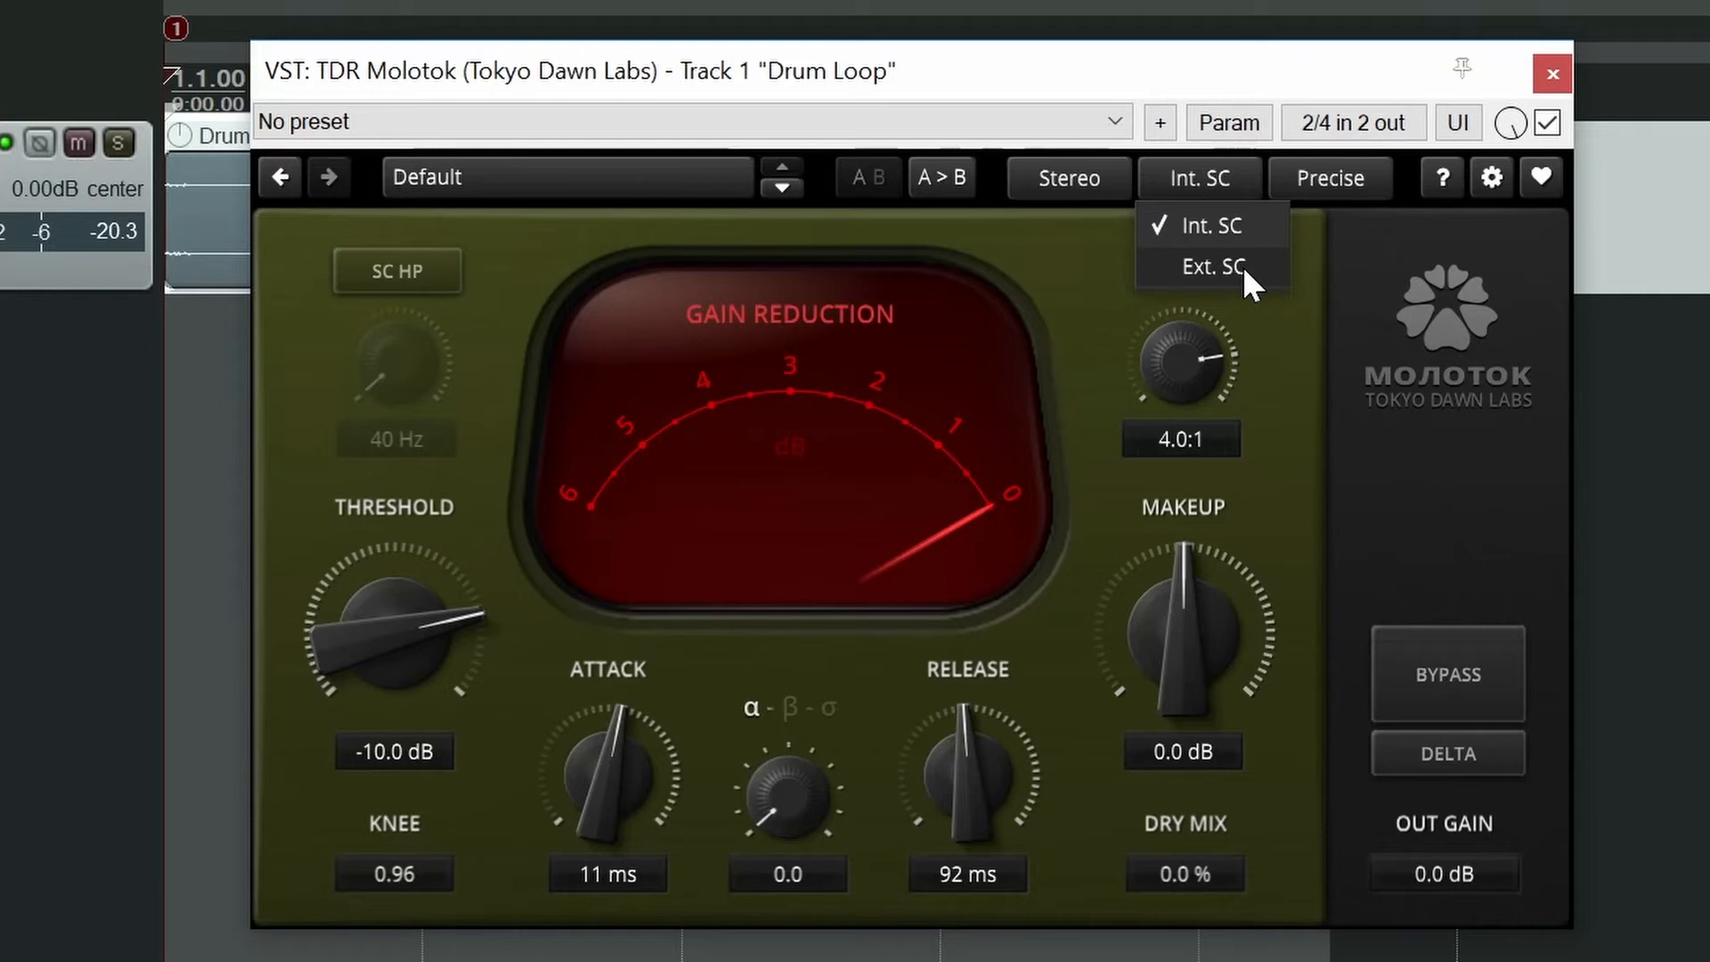
click(1281, 324)
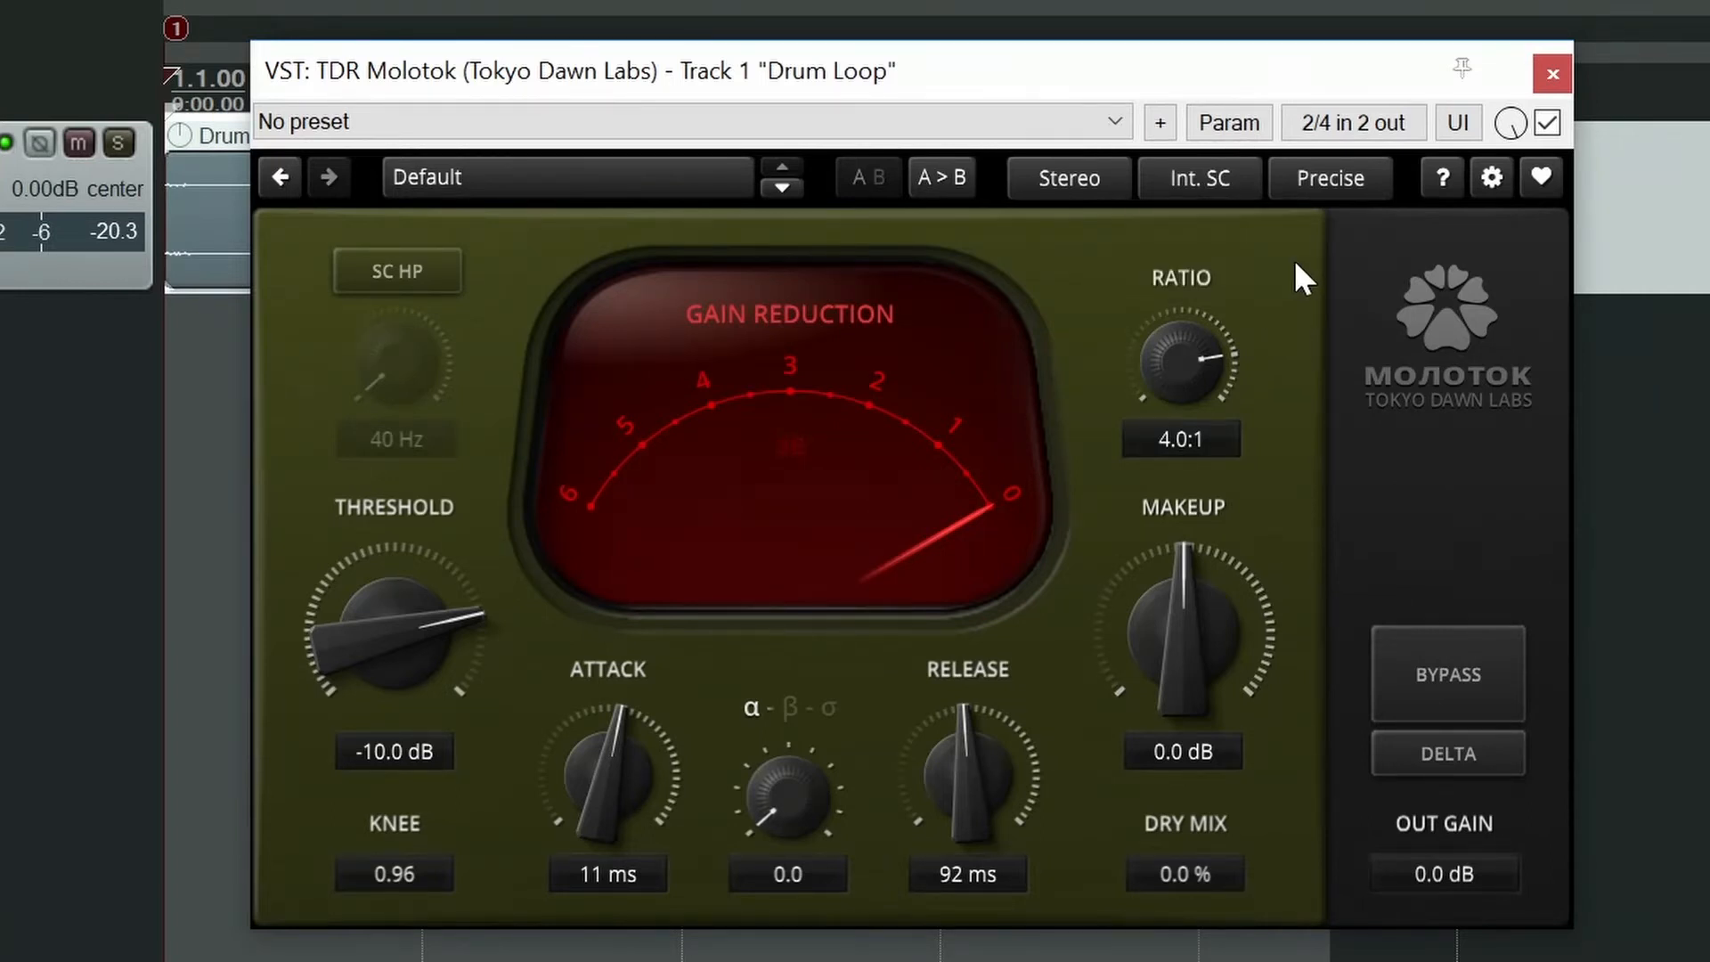
click(1344, 181)
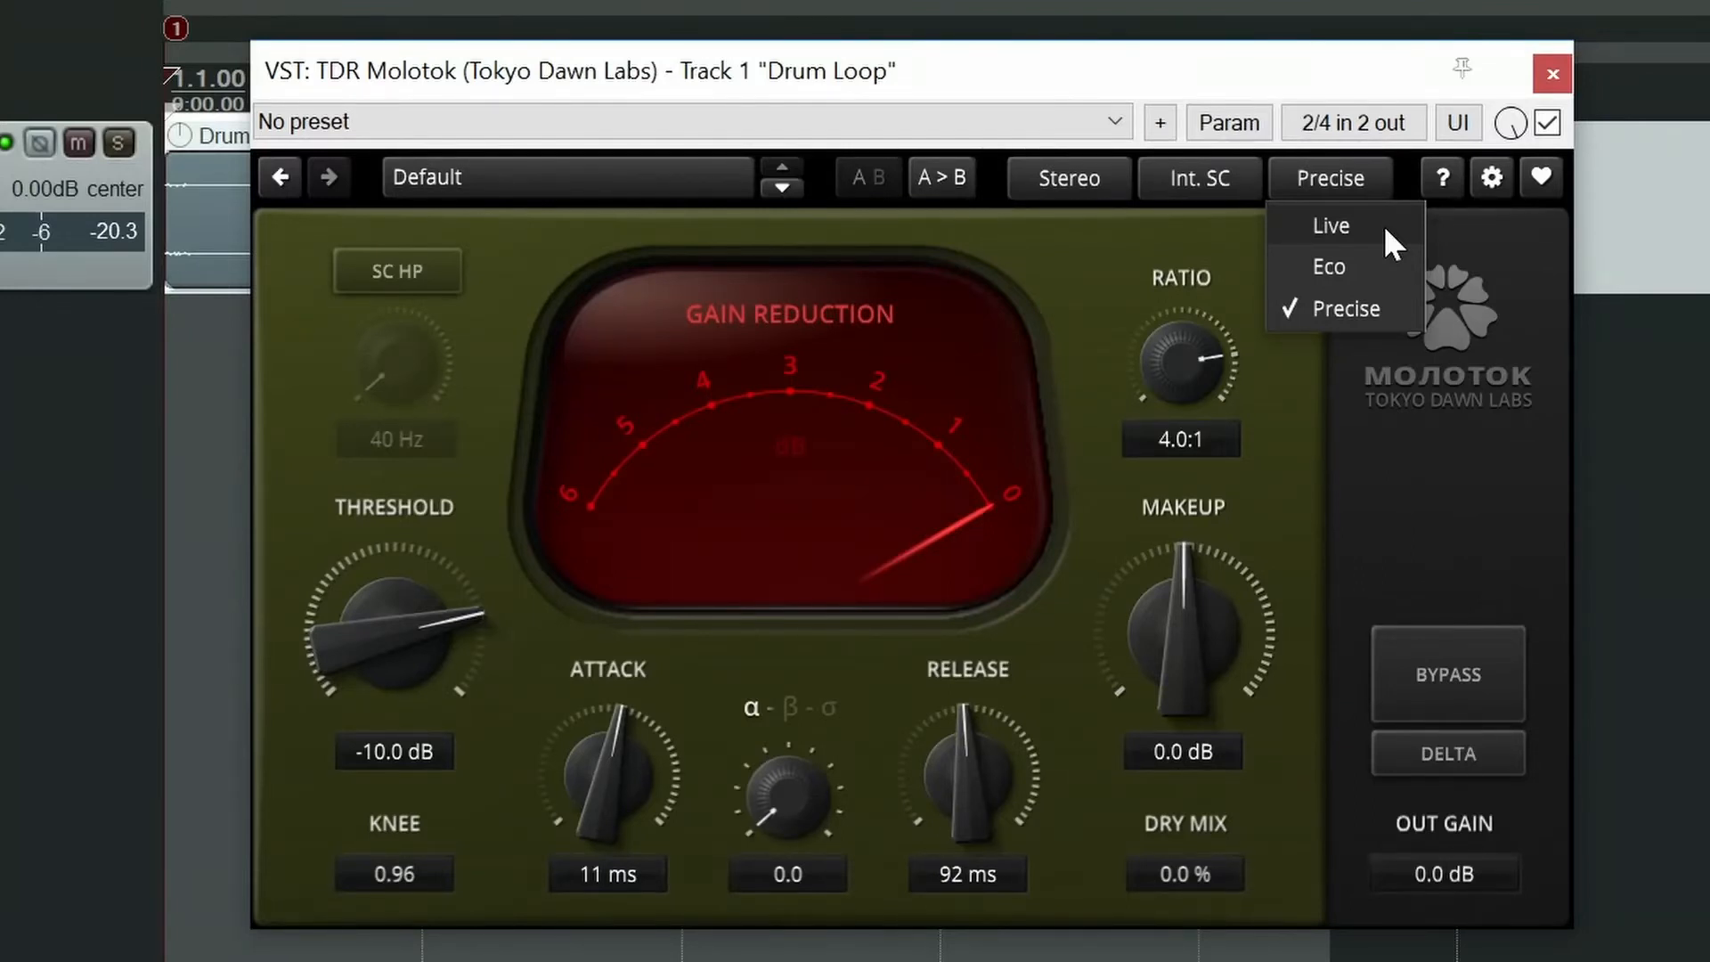
click(871, 435)
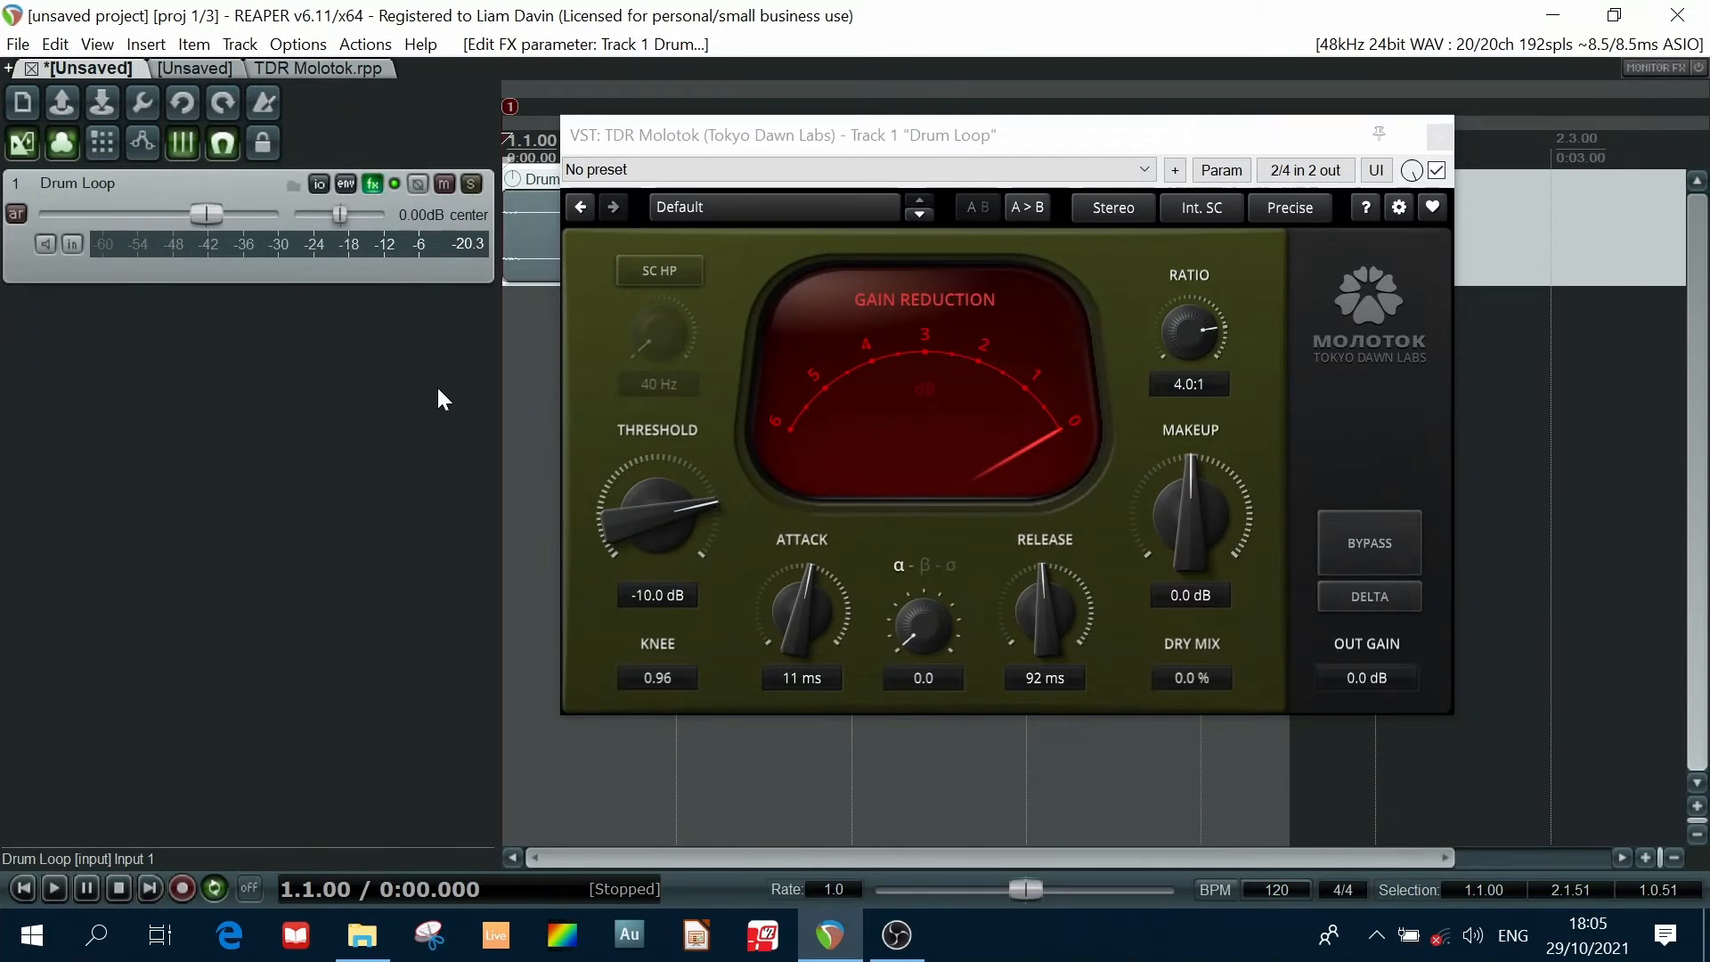
Audition the drum loop while lowering the threshold to -30.1 dB with delta monitoring, and raise the makeup gain to 3.0 dB.
key(space)
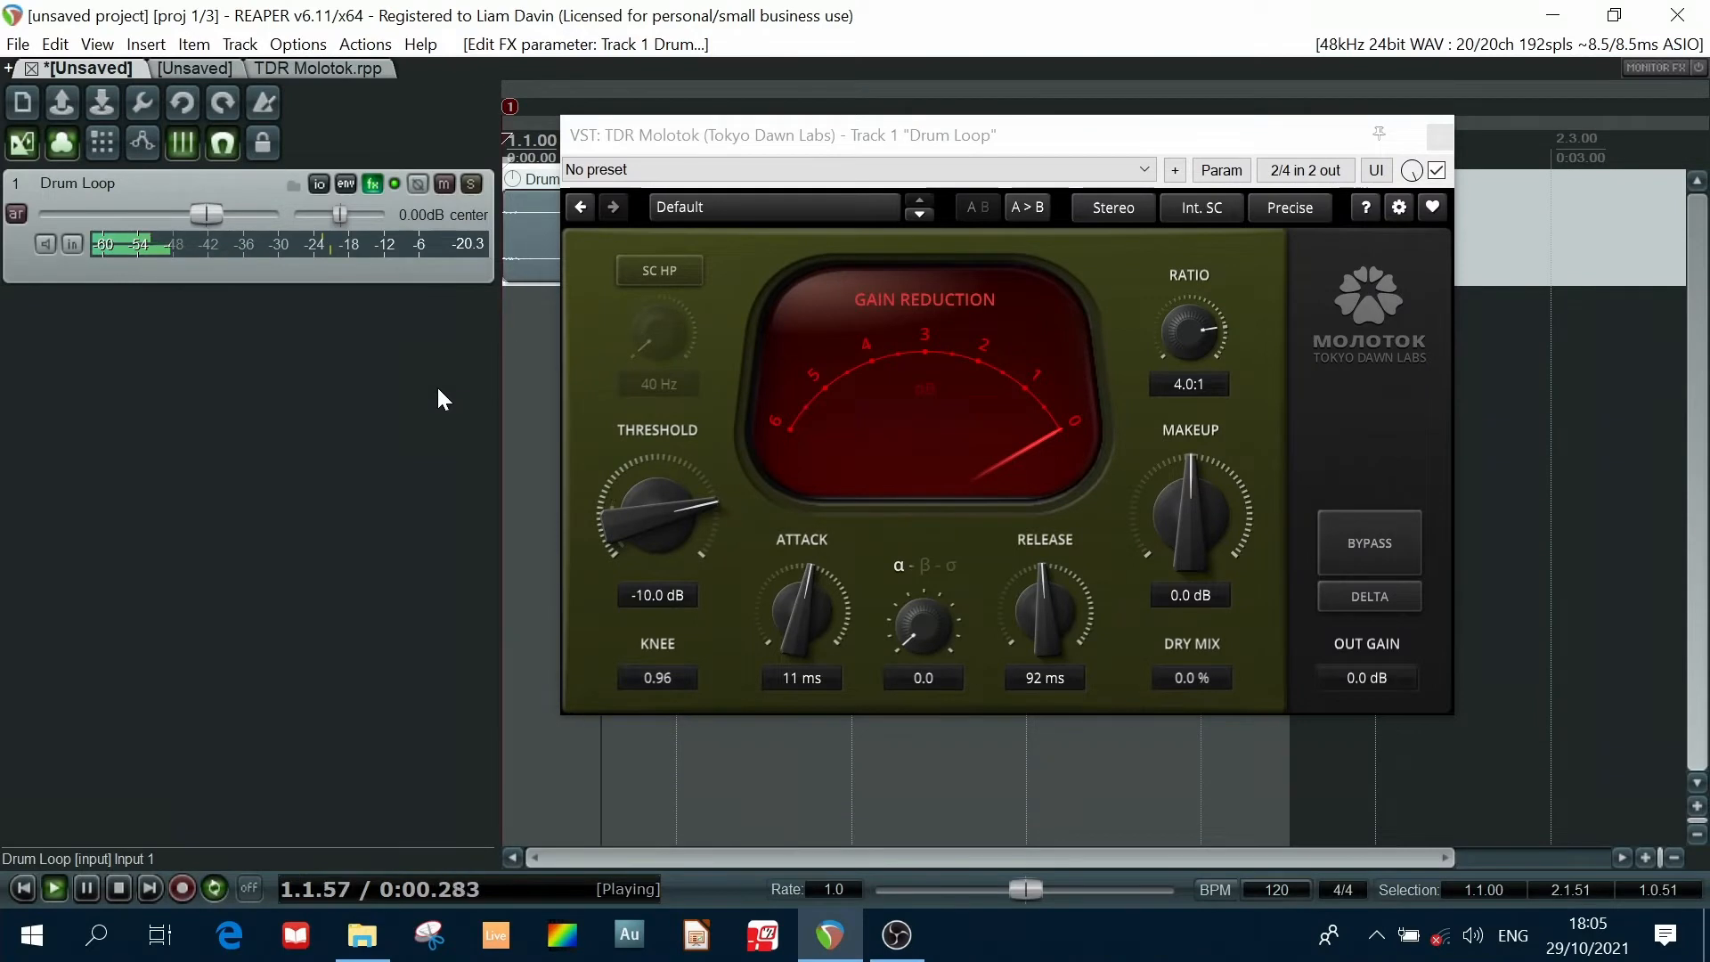
key(space)
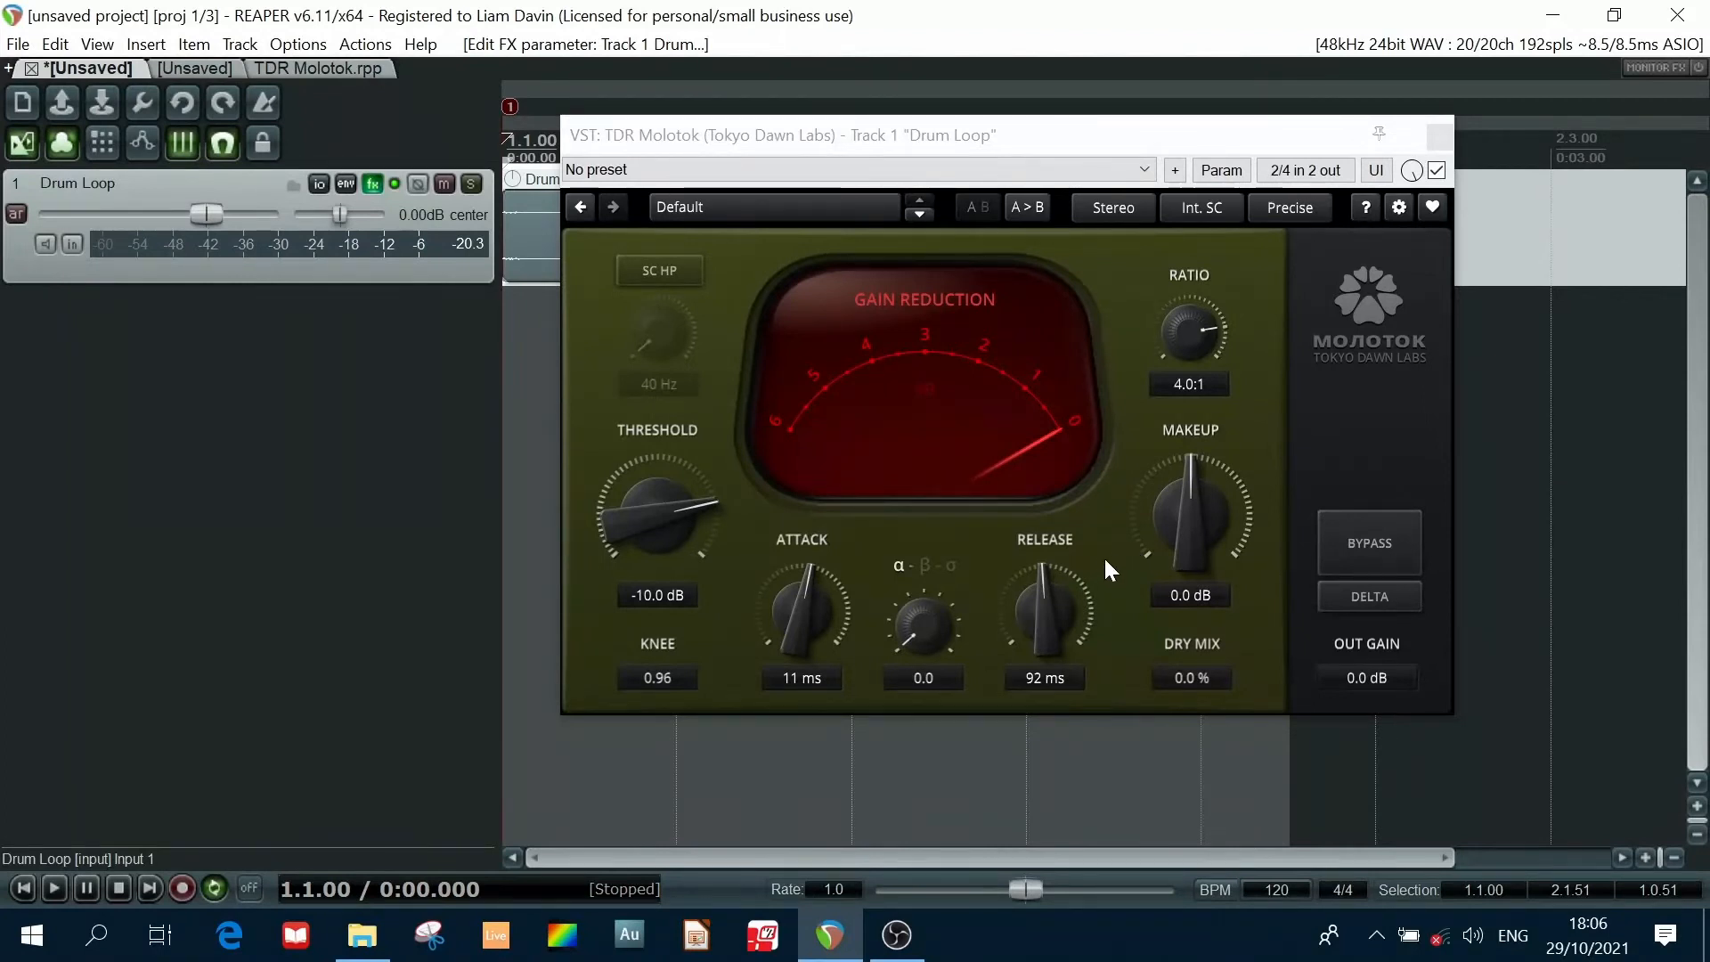
key(space)
drag(657, 515, 657, 603)
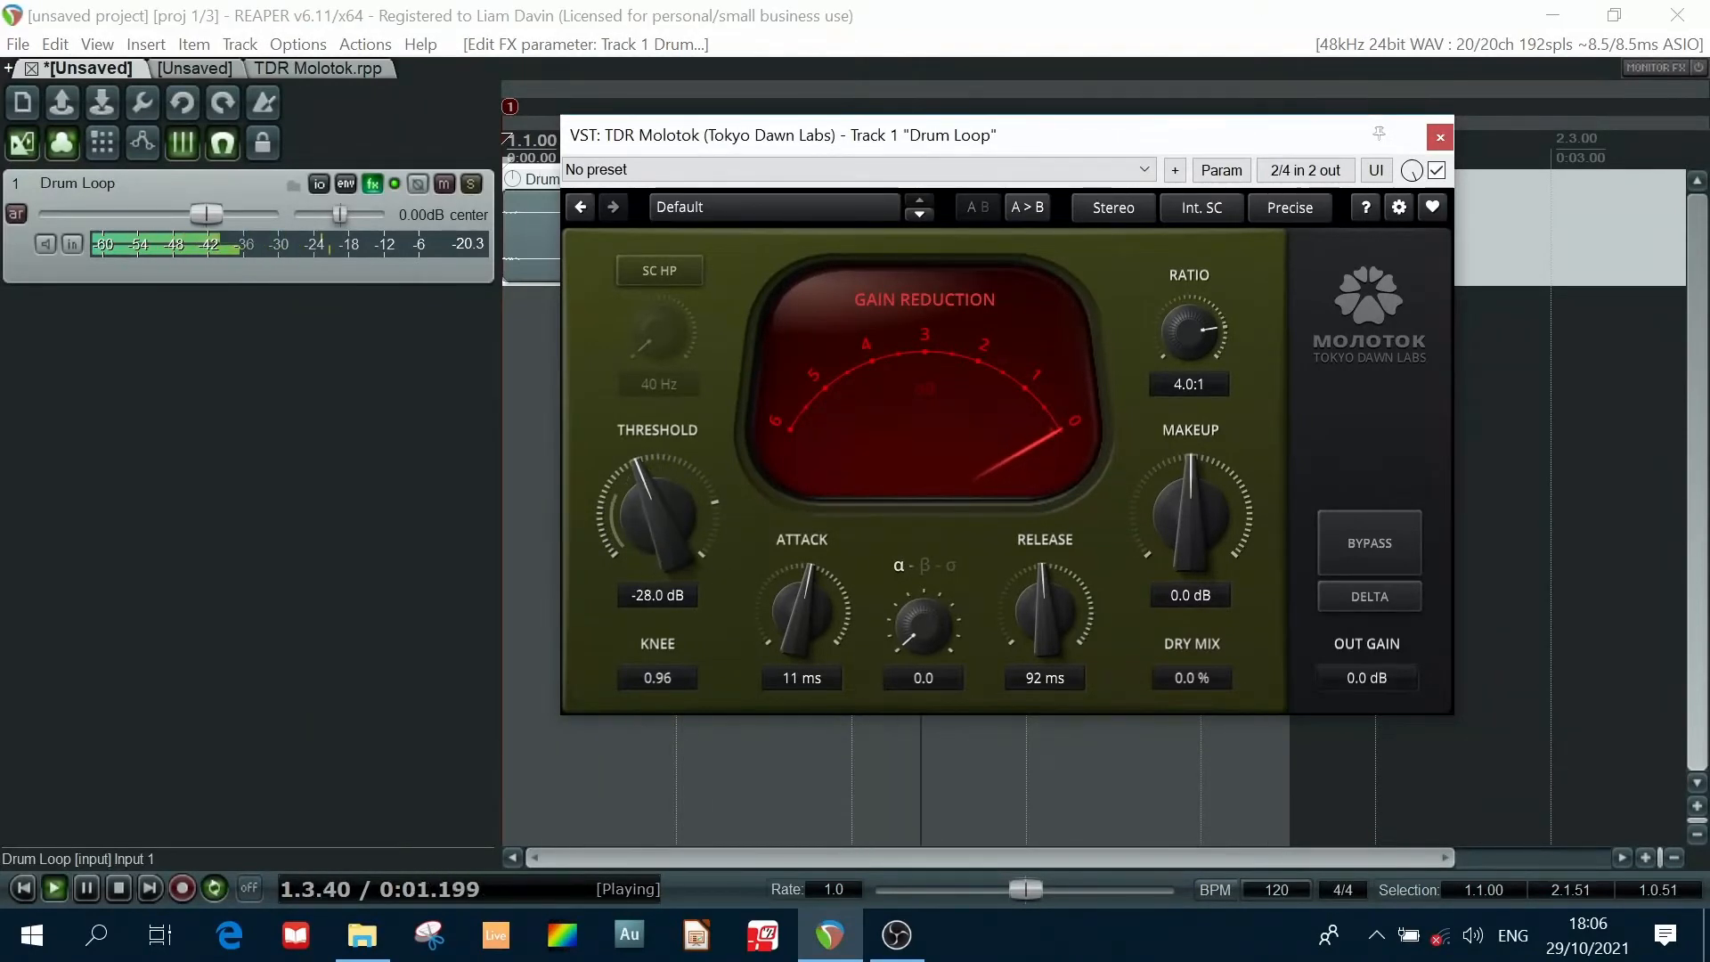
click(1366, 597)
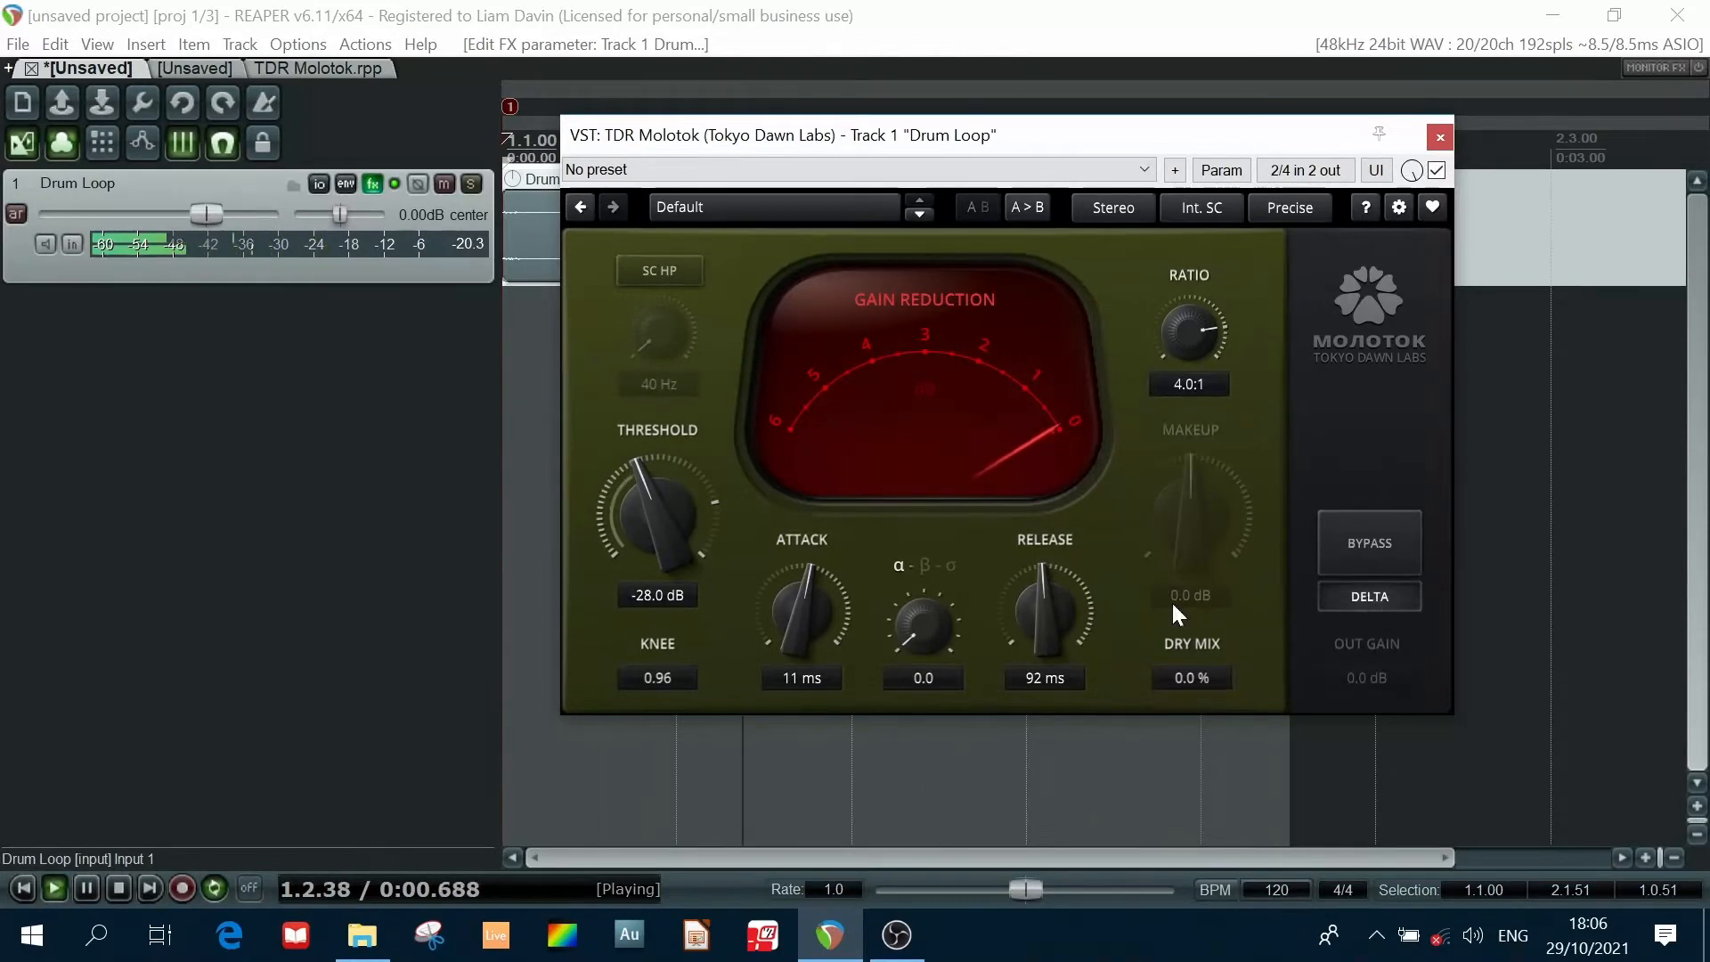
mouse_move(676, 521)
mouse_down()
mouse_move(677, 537)
mouse_move(653, 518)
mouse_up()
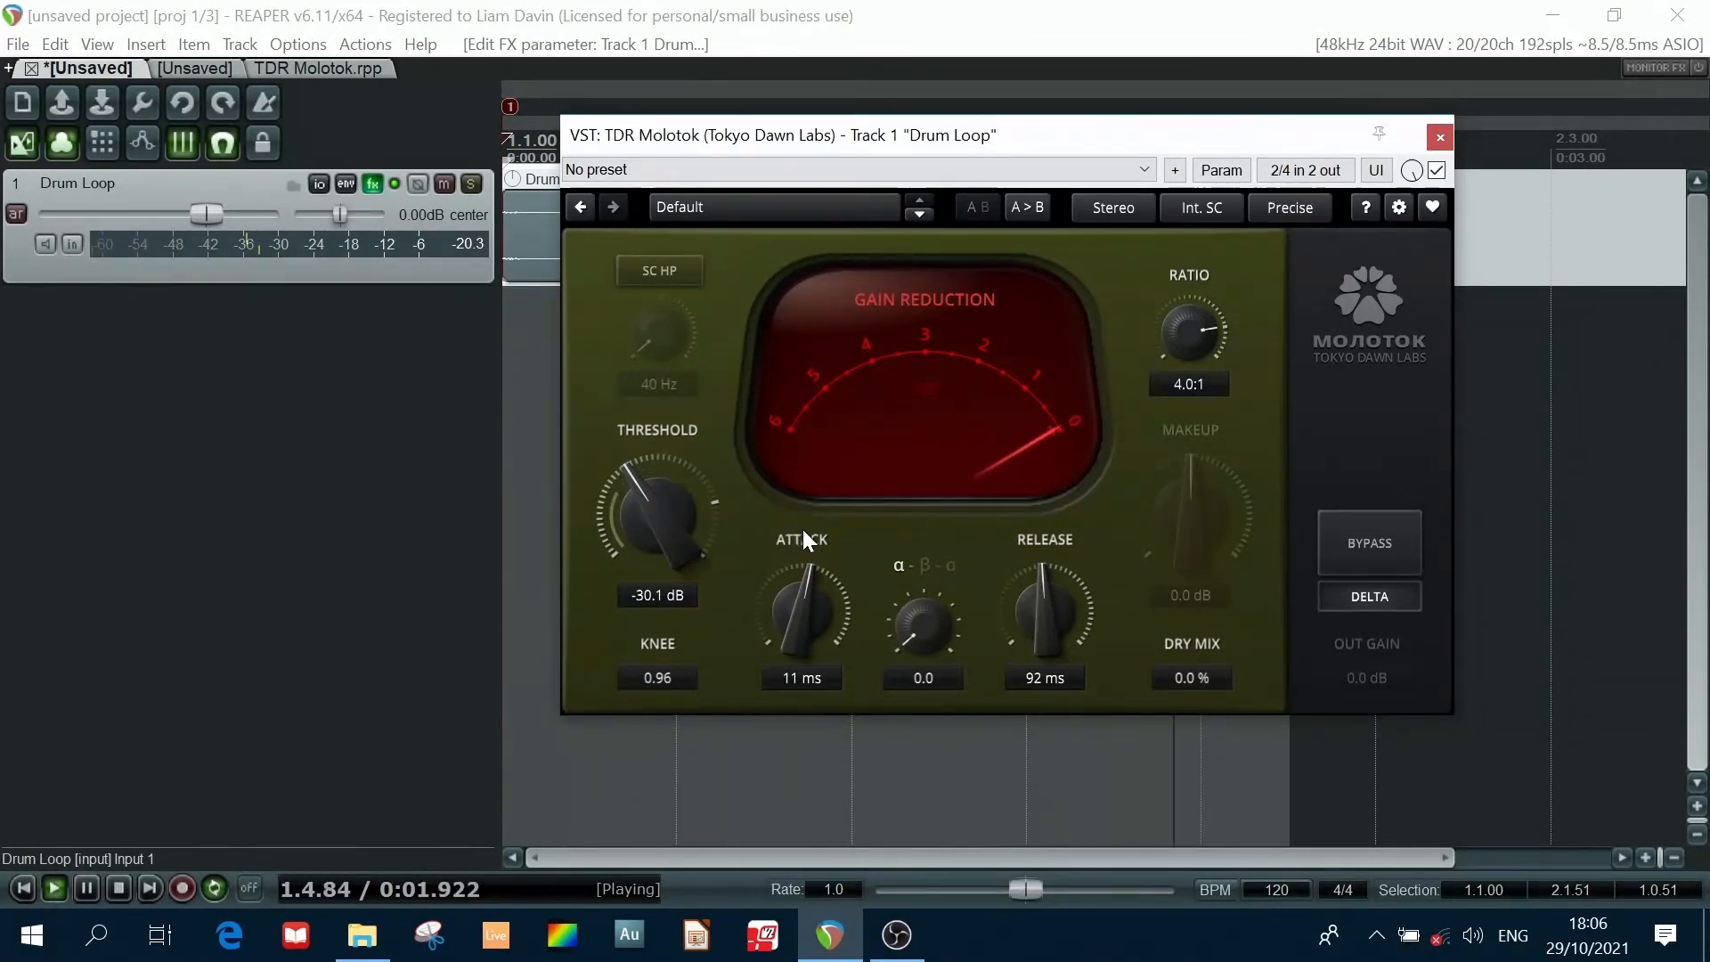
click(1344, 592)
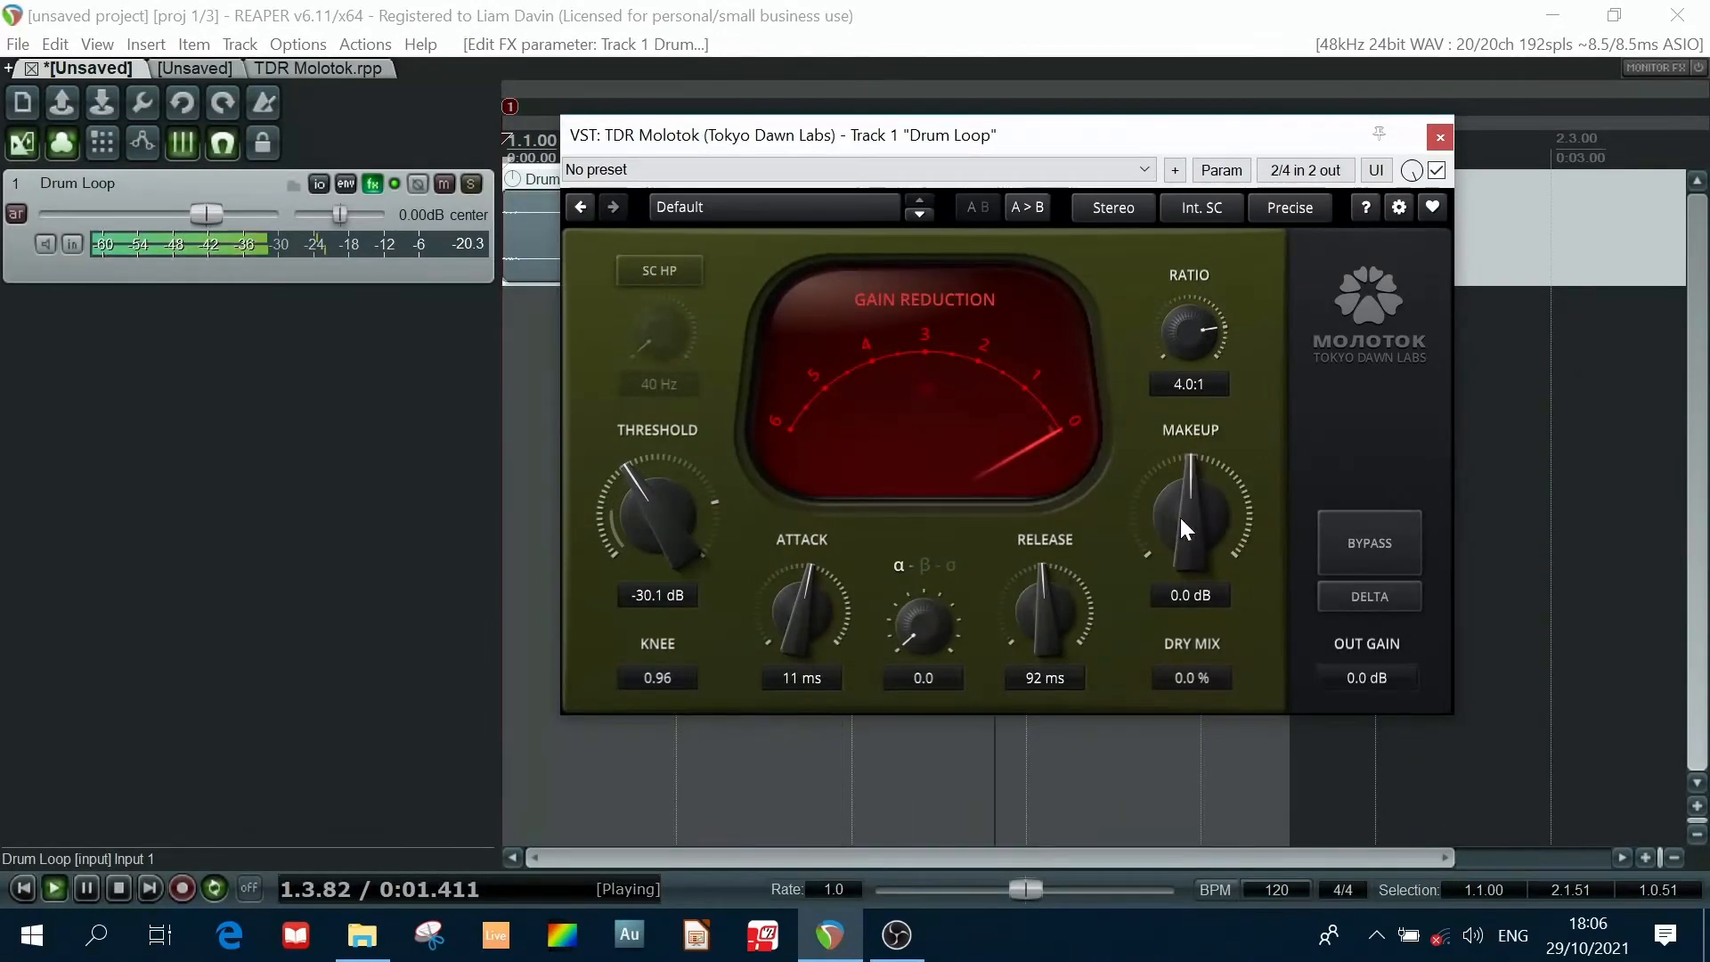
mouse_move(1194, 516)
mouse_down()
mouse_move(1193, 477)
mouse_move(1215, 483)
mouse_move(1201, 474)
mouse_move(1196, 507)
mouse_up()
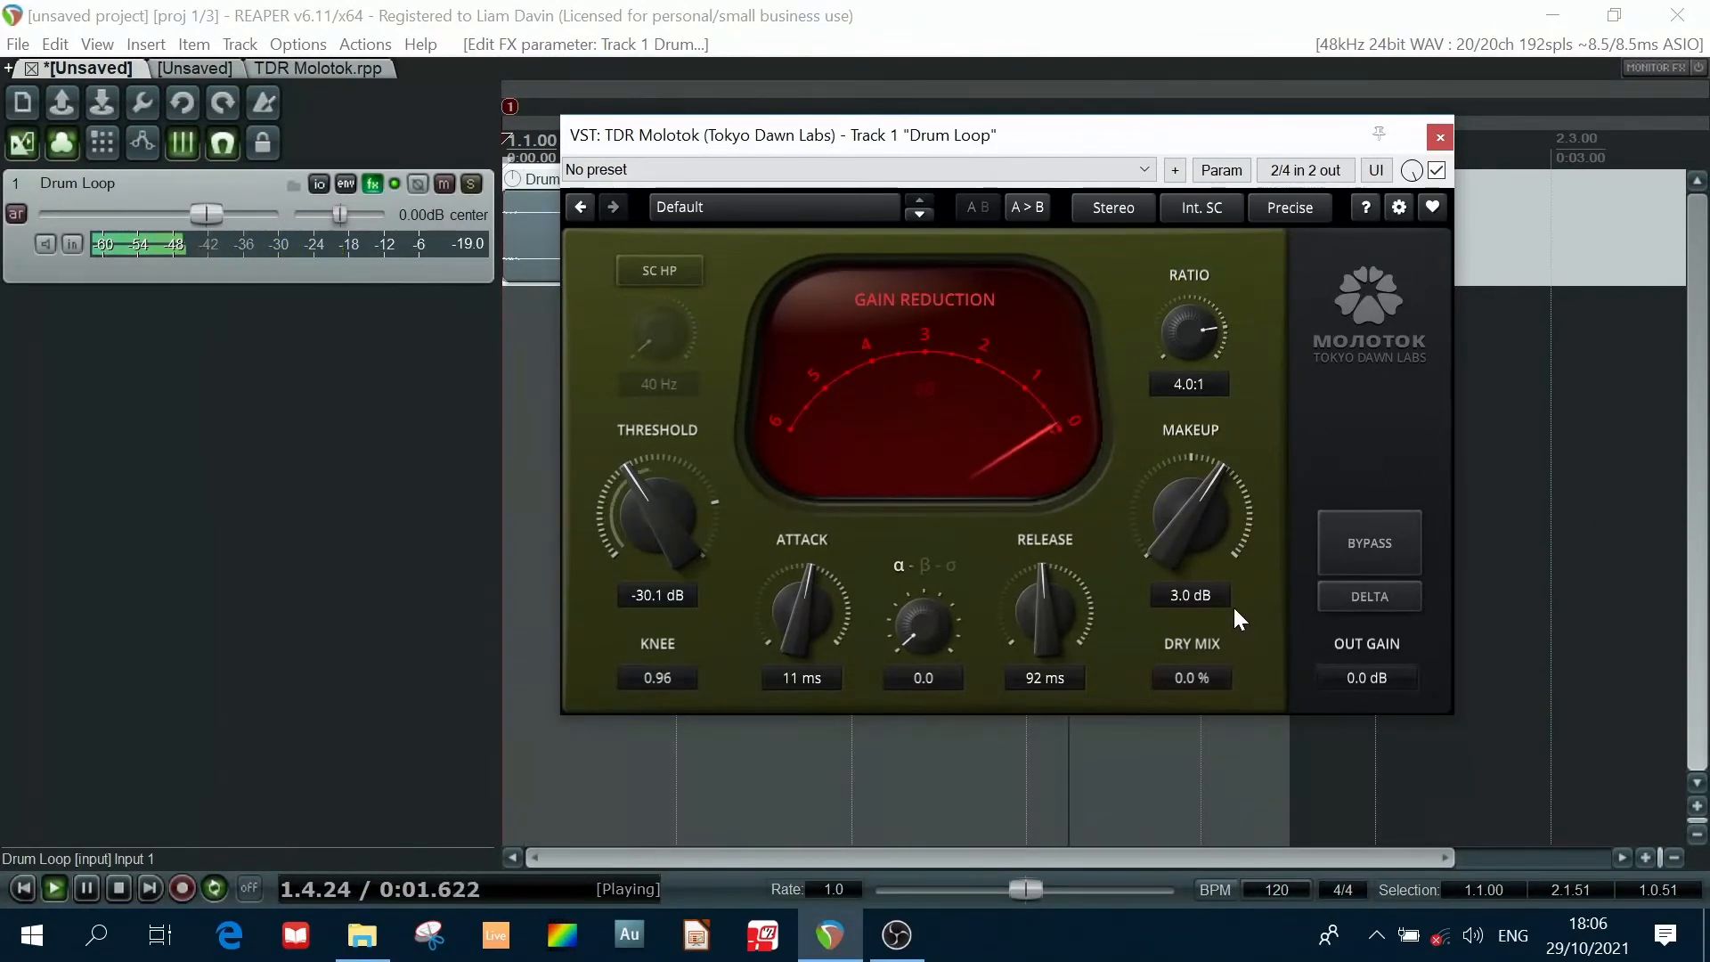
key(space)
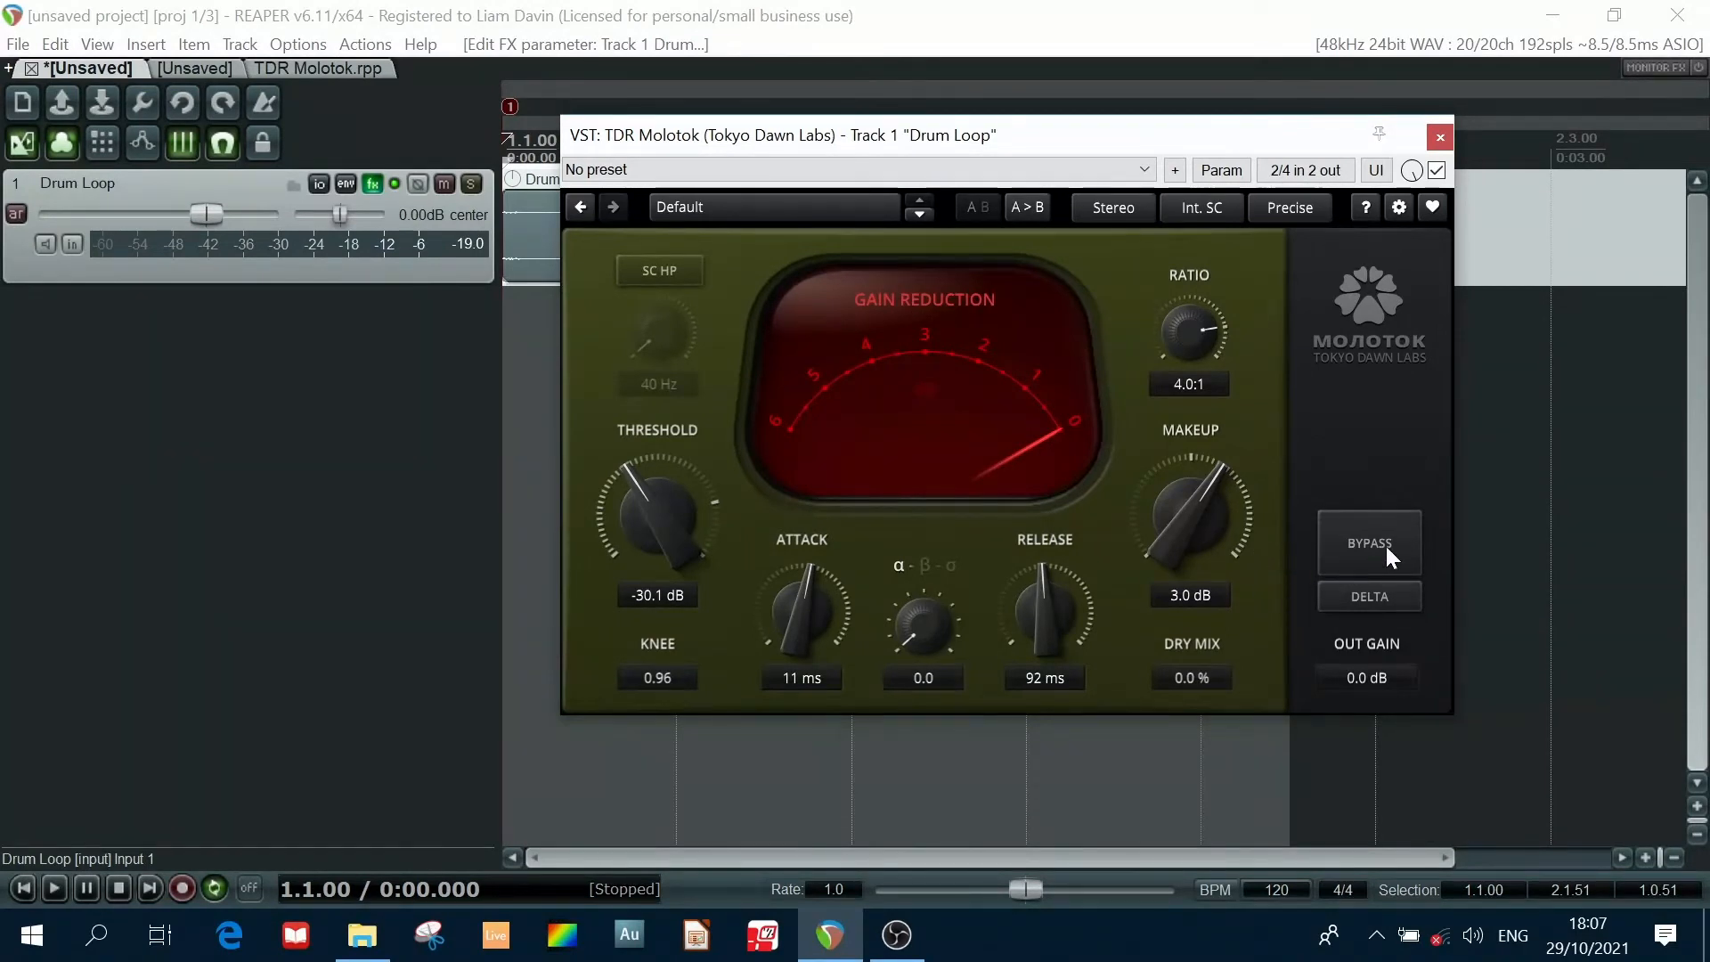
Play the drum loop and compare the compressed and bypassed sound, leaving the compressor active and playback stopped.
key(space)
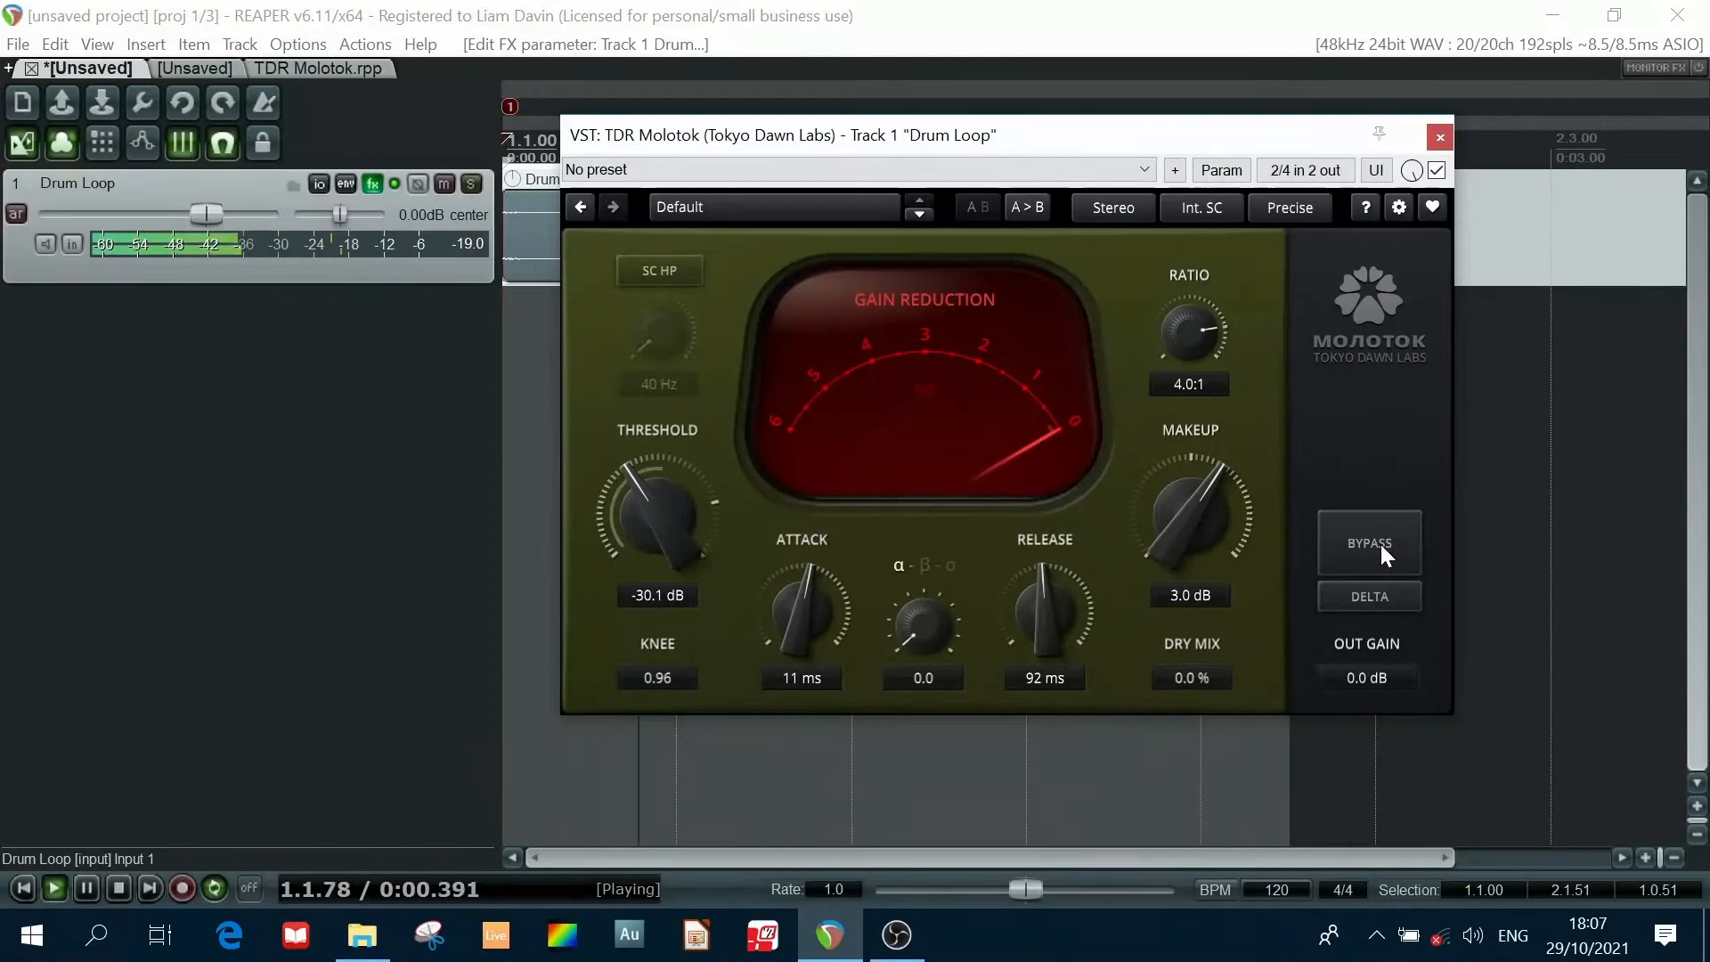
click(1380, 543)
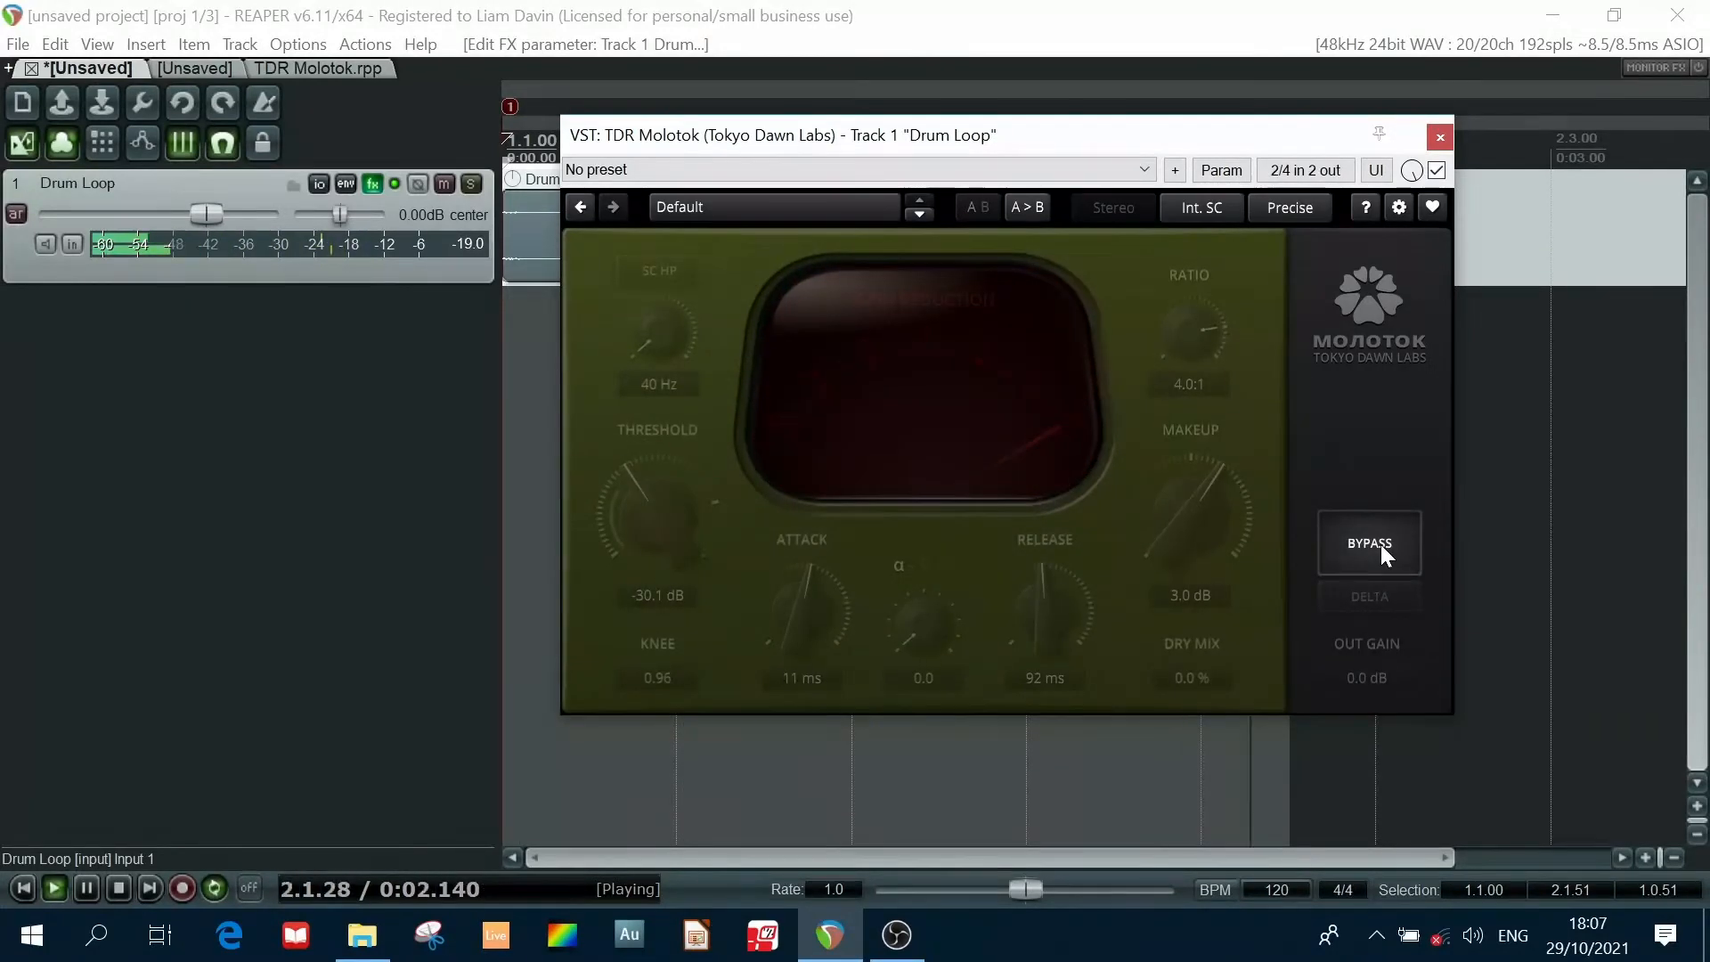
click(1381, 544)
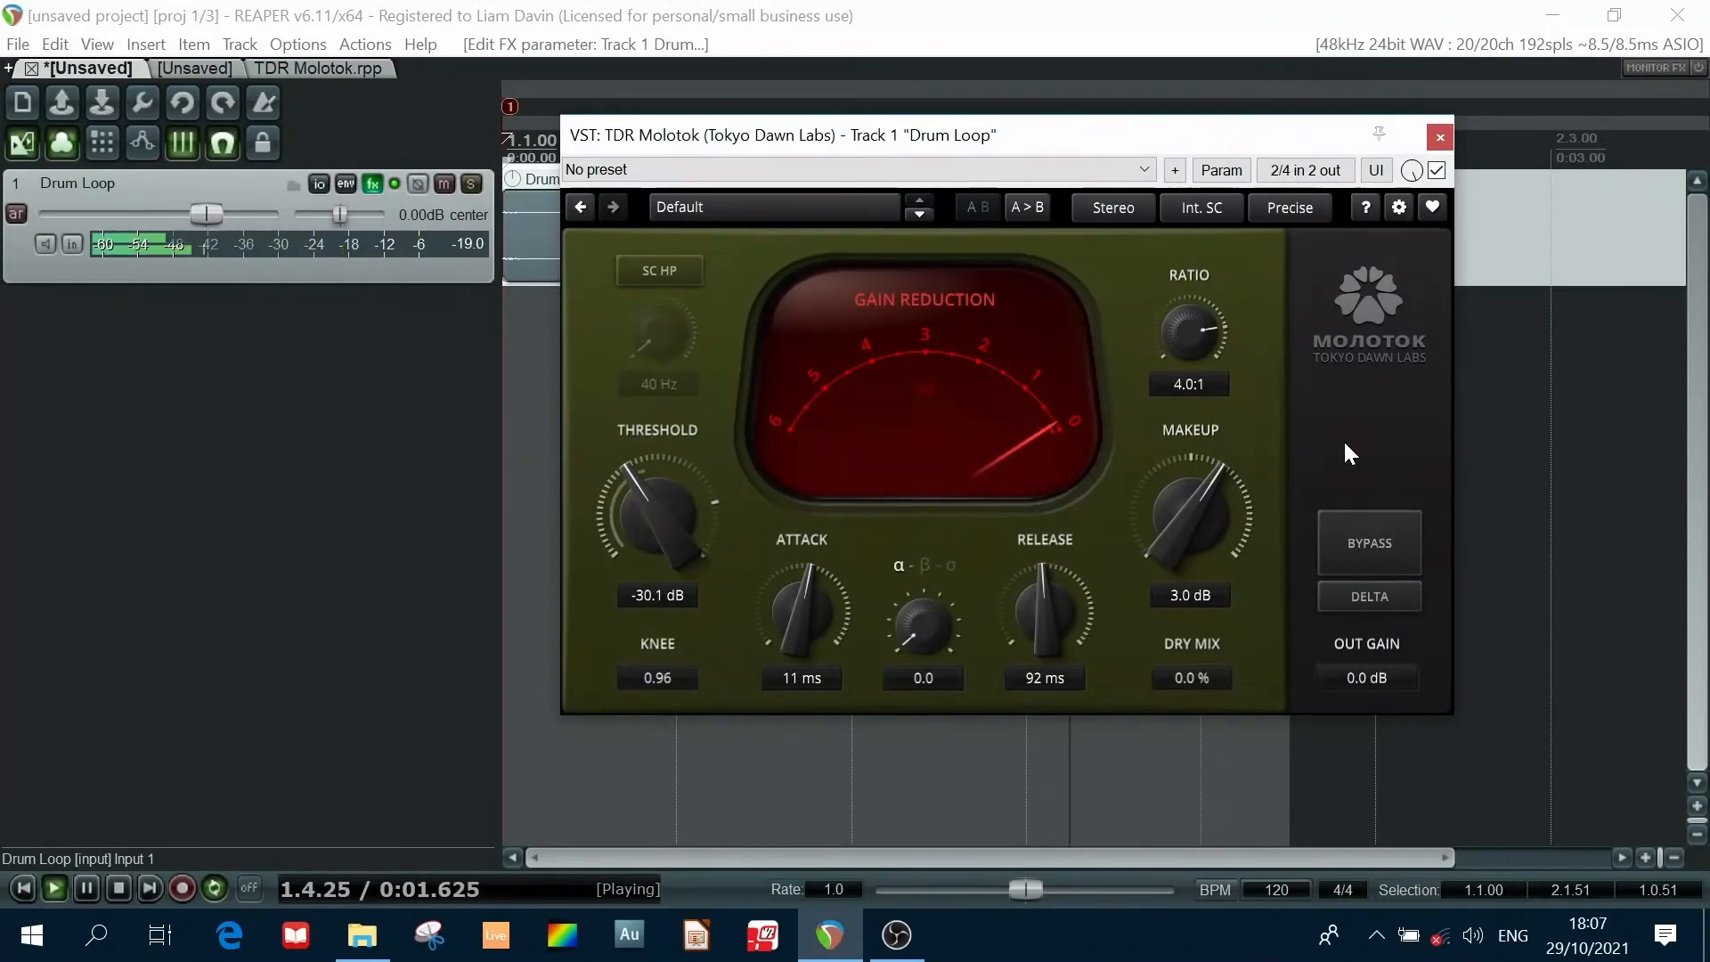
click(1371, 543)
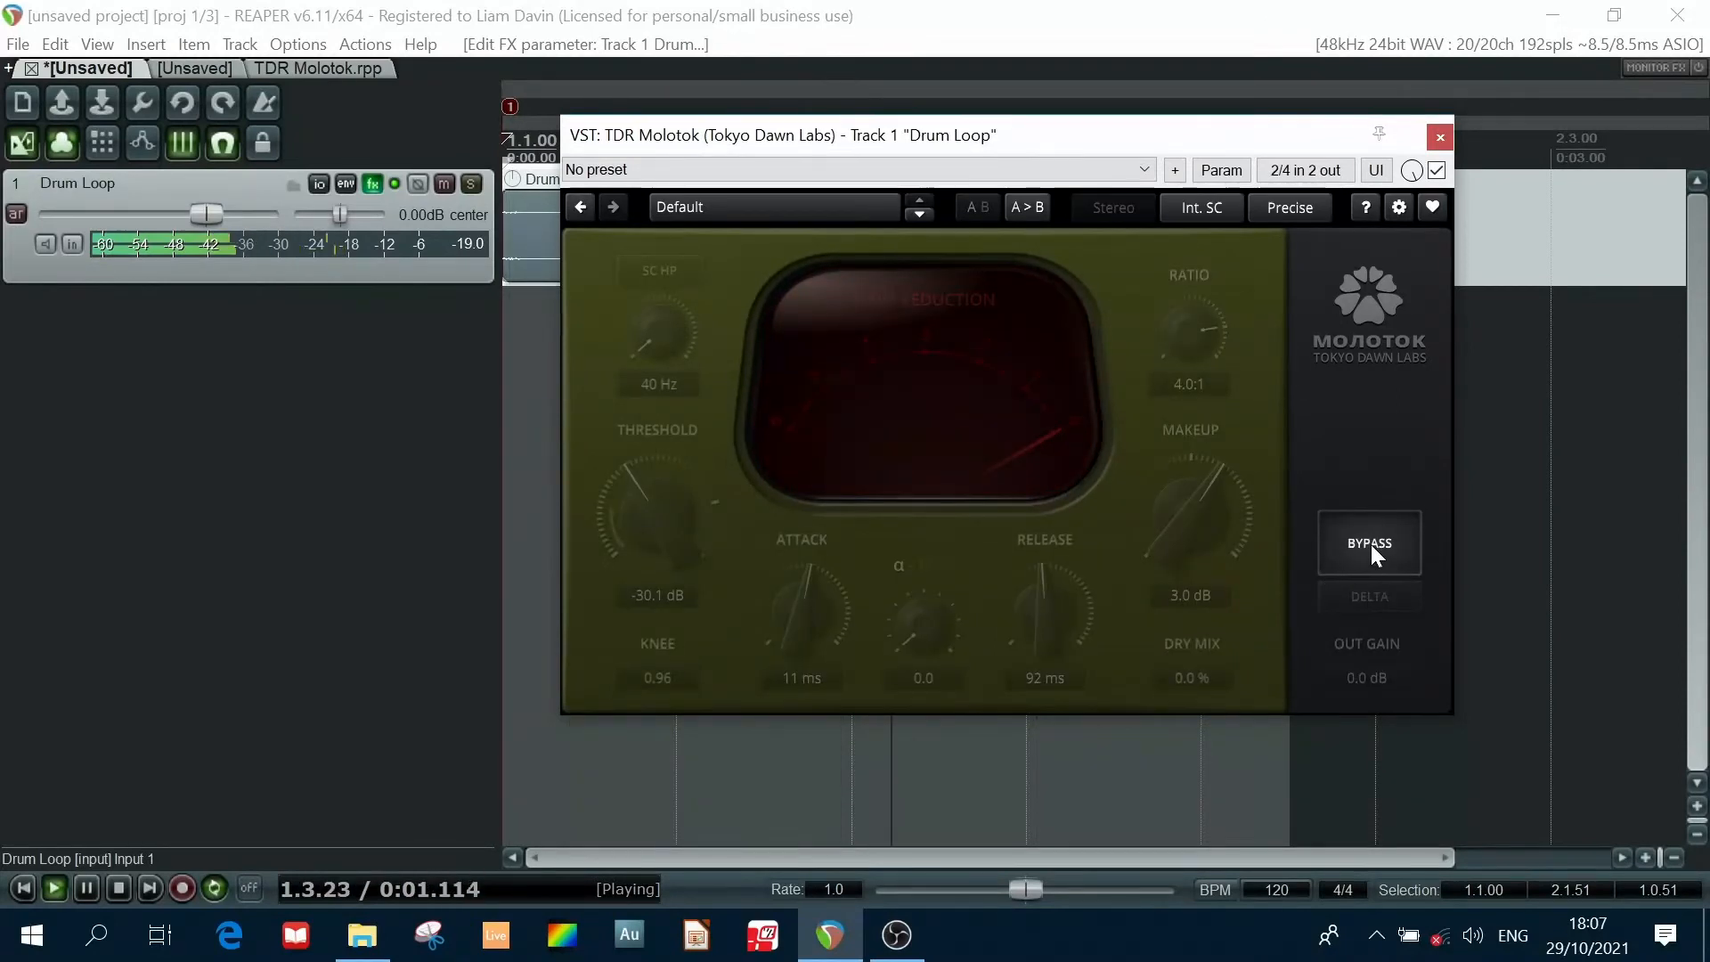
click(1371, 544)
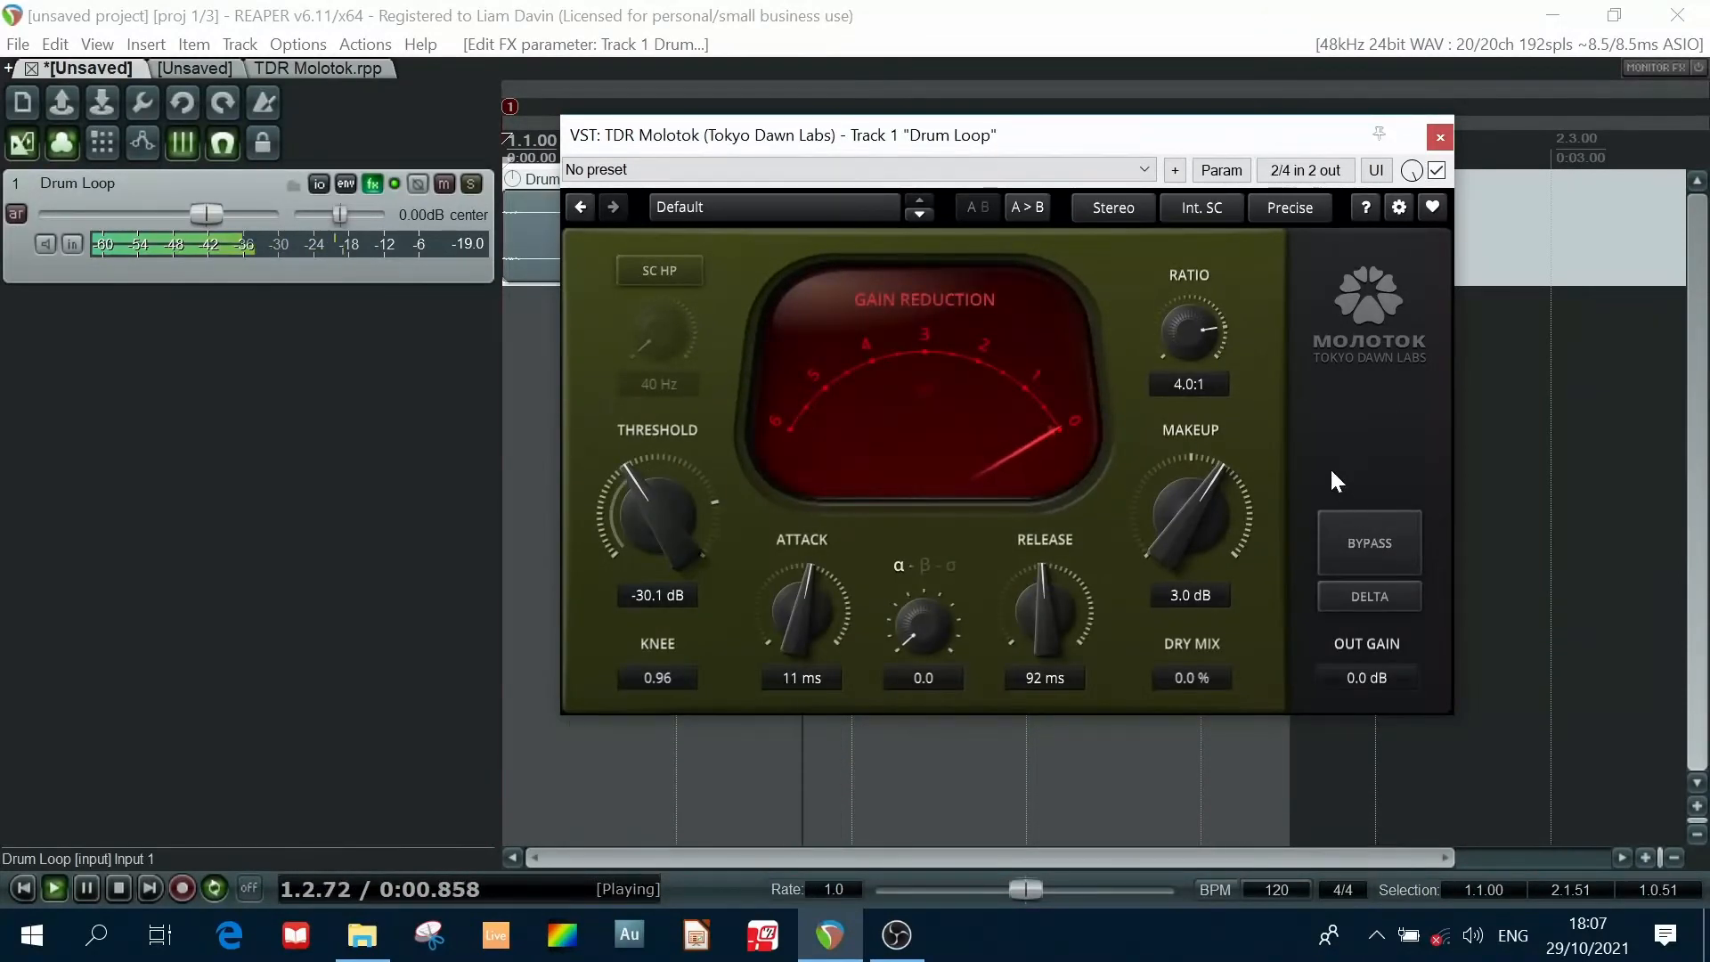
key(space)
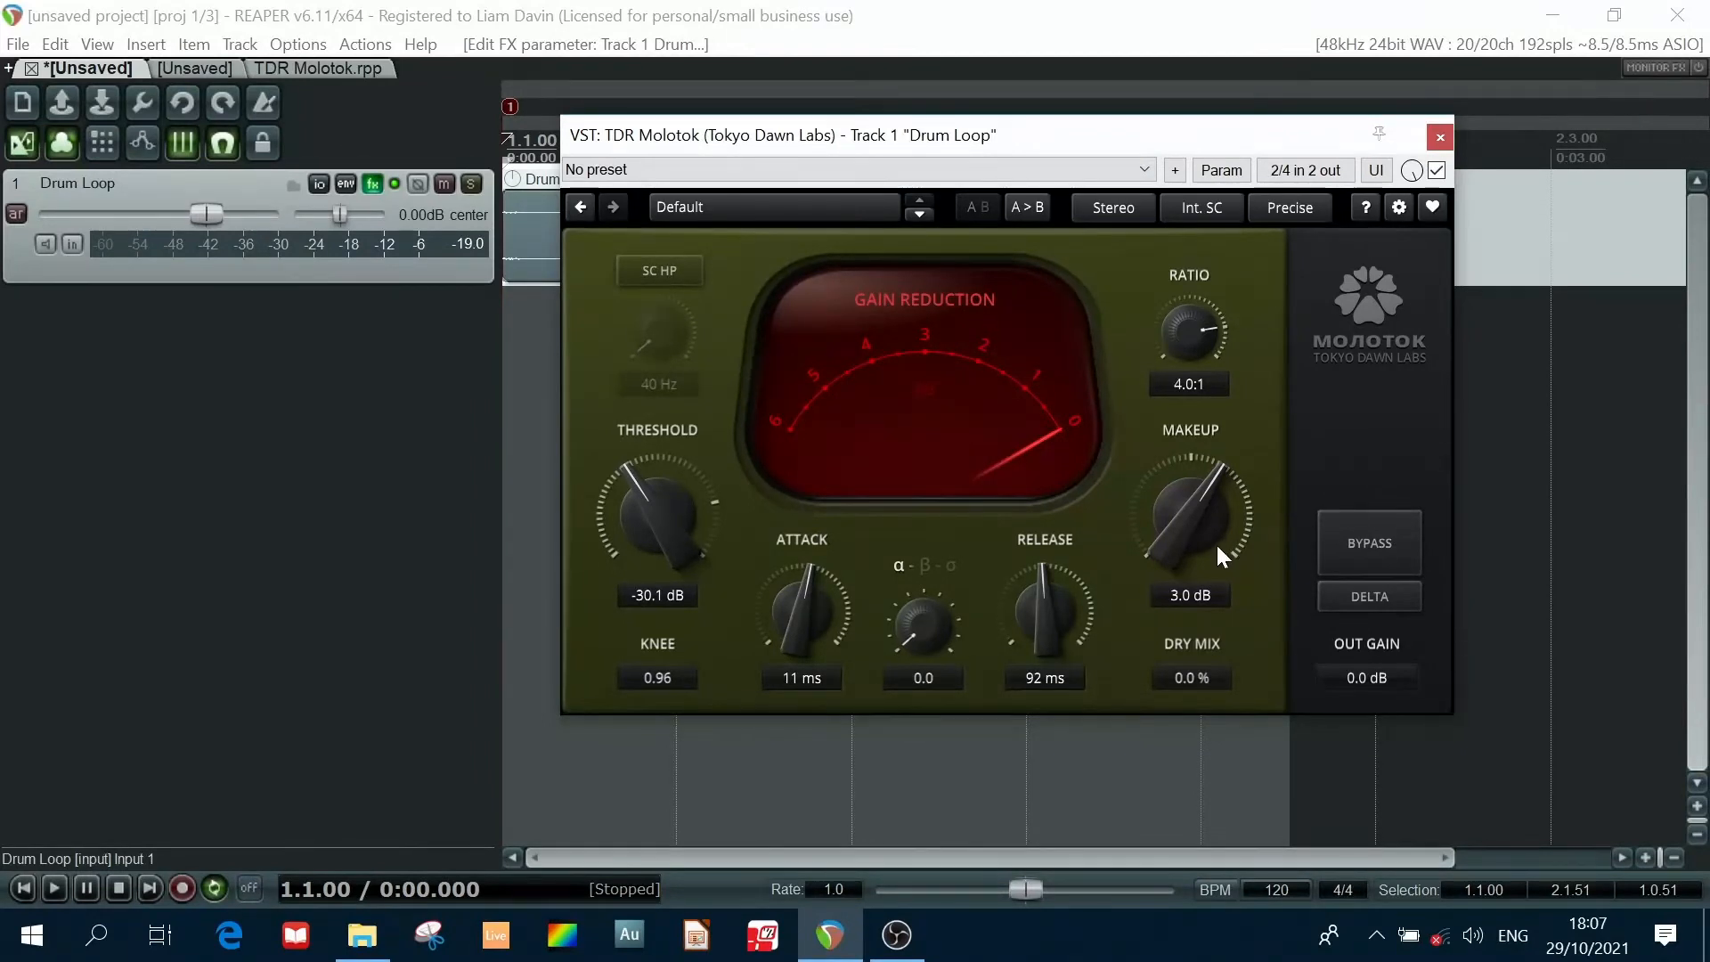
Reset the makeup gain to 0.0 dB with a knee of 1.00, and set the α-β-σ mode knob to β at 0.5.
drag(1200, 499, 1200, 527)
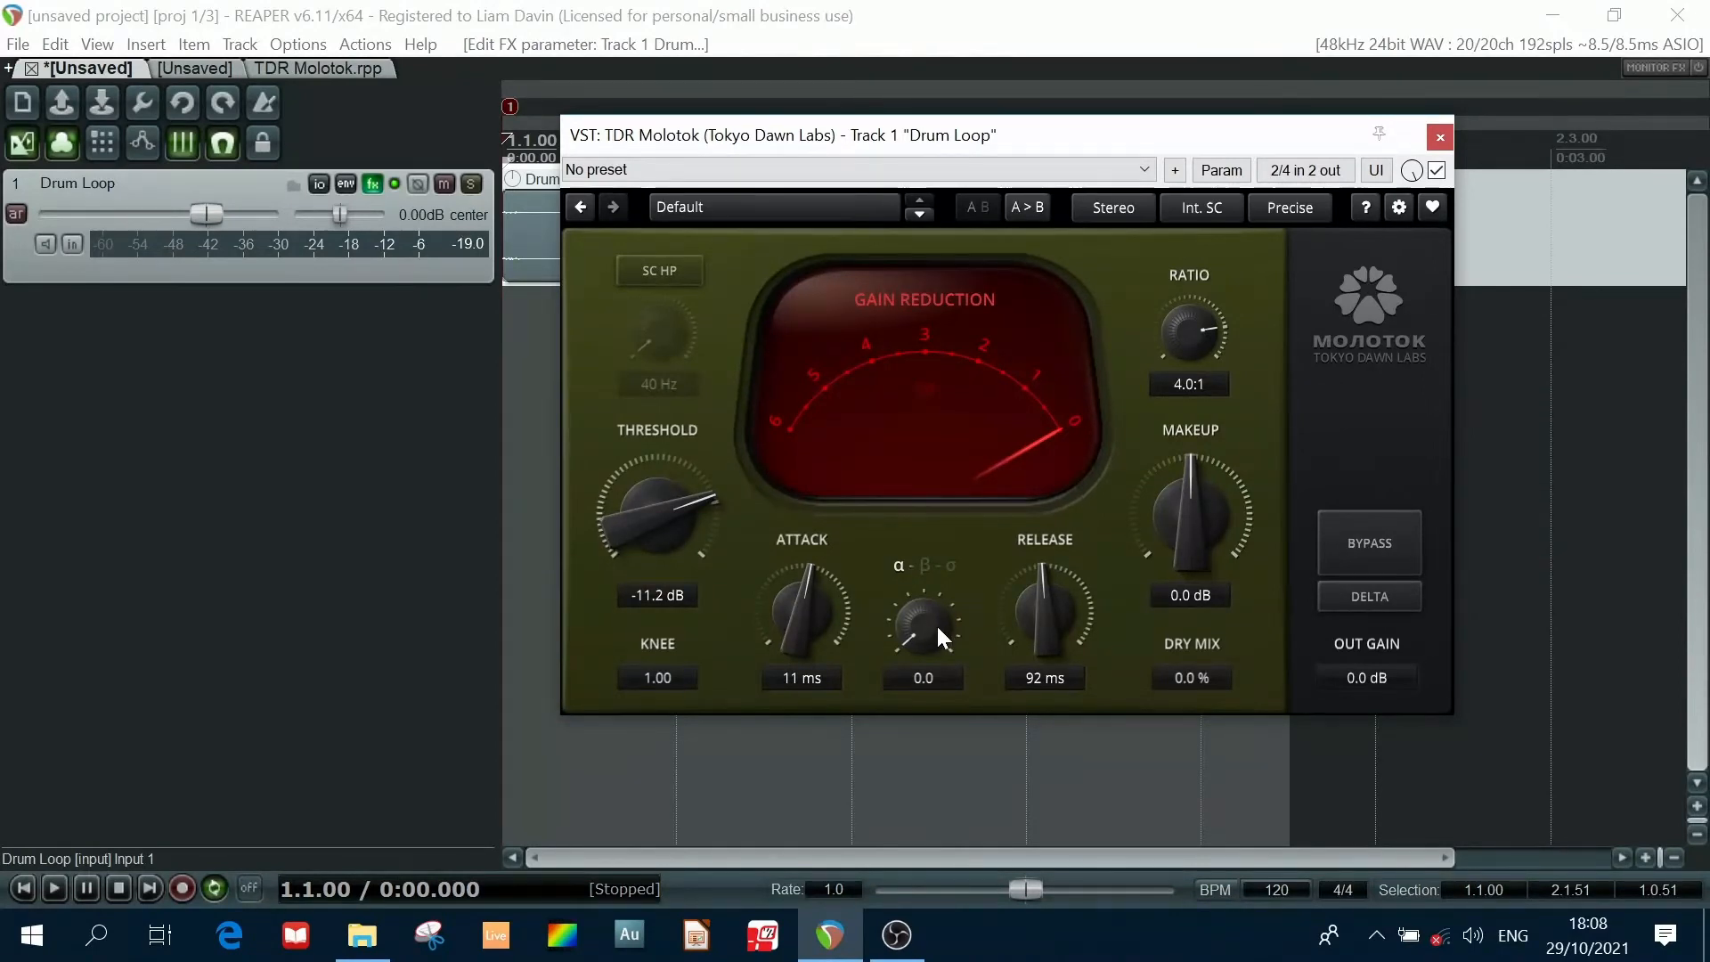
drag(935, 627, 935, 588)
Play the drum loop and lower the threshold to -42.4 dB, briefly monitoring the delta signal.
key(space)
drag(677, 504, 672, 592)
click(1404, 603)
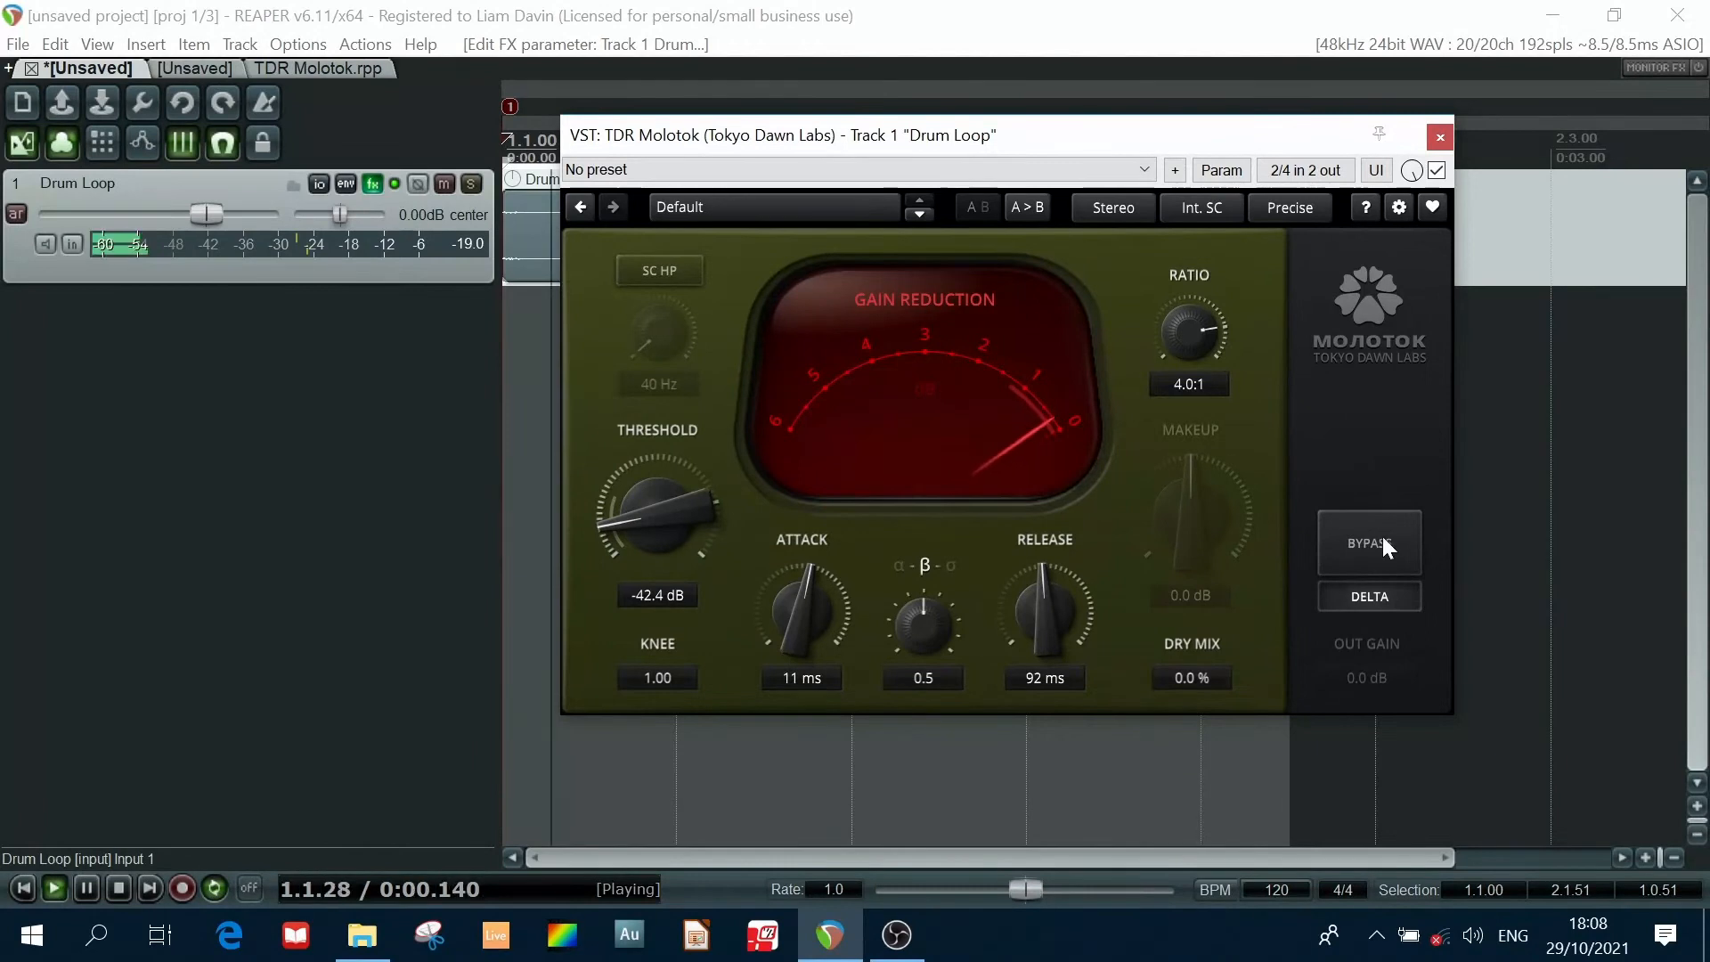
click(1361, 596)
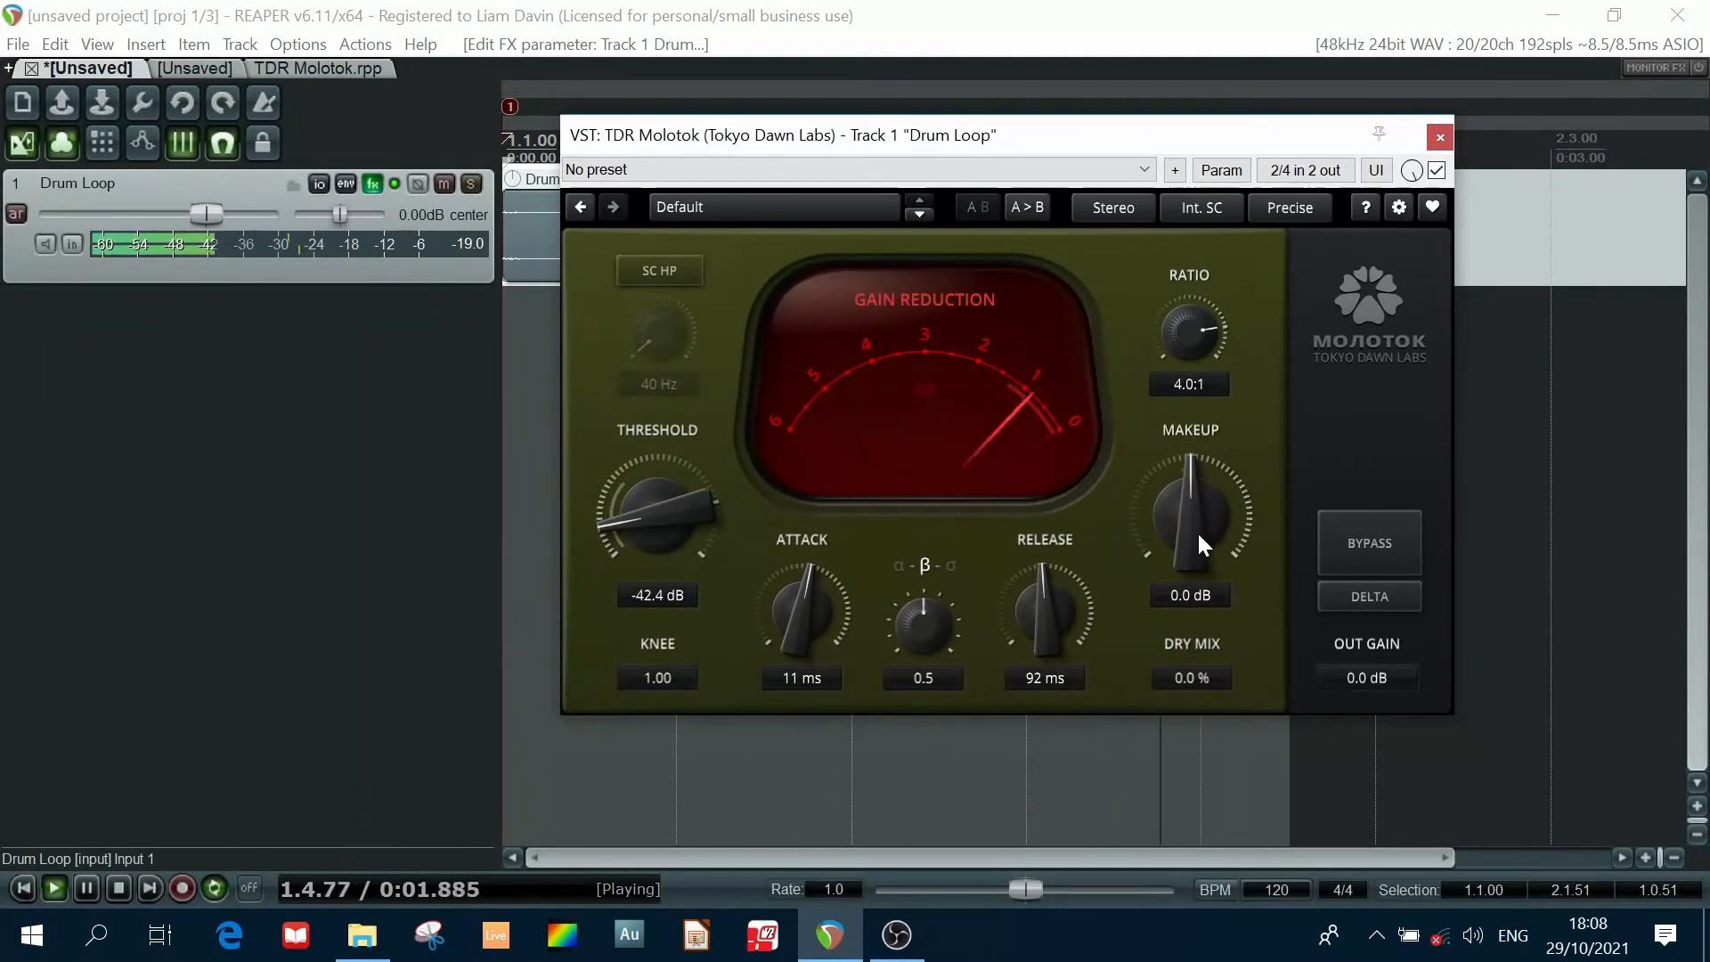
Raise the makeup gain to 6.1 dB while the drum loop plays, and stop playback.
drag(1195, 526, 1195, 458)
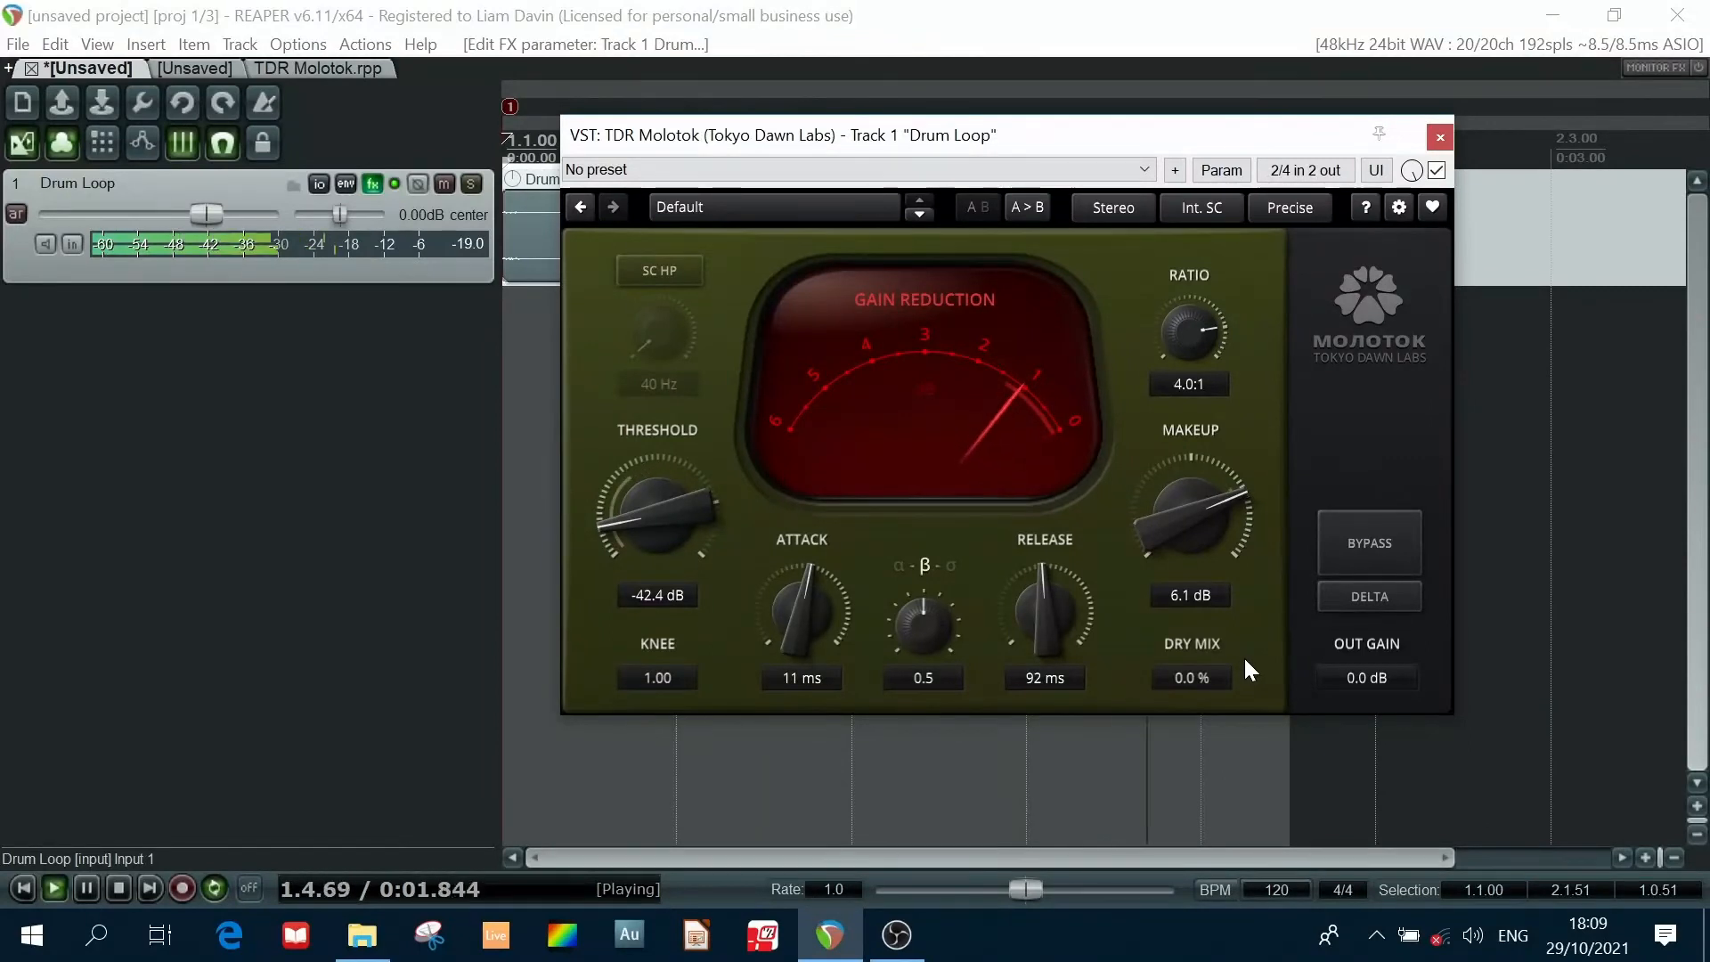
key(space)
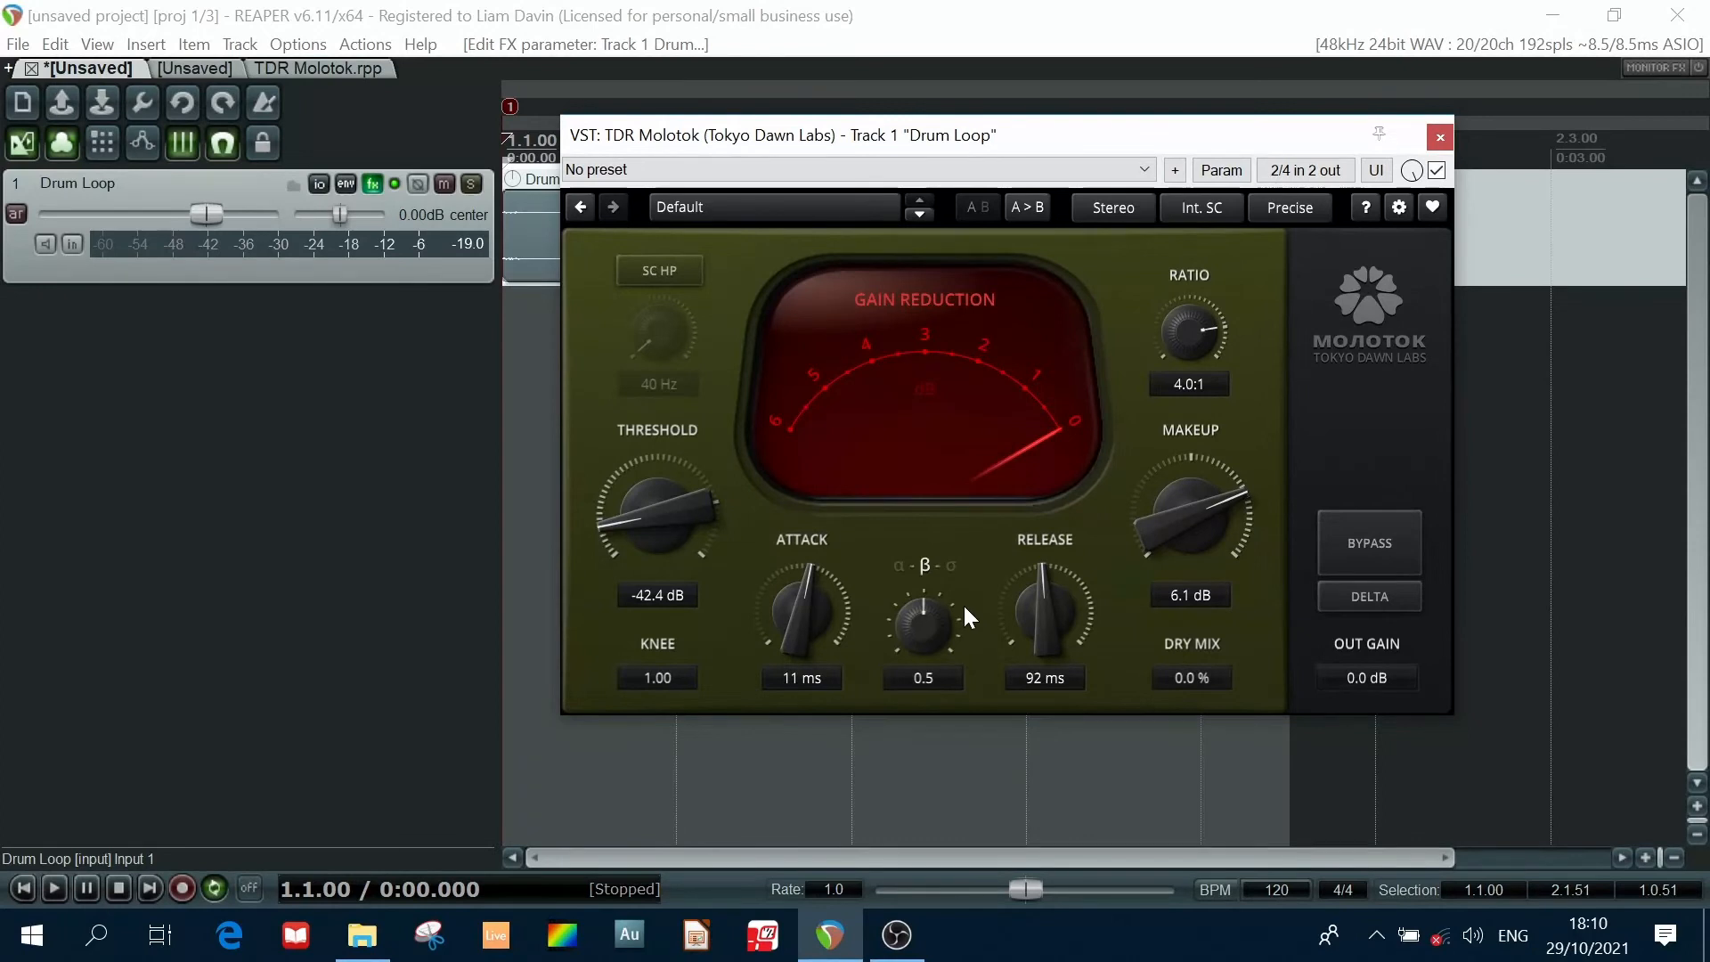
Play the drum loop and compare the σ mode at 1.0 with the β mode at 0.5, leaving β selected and playback stopped.
key(space)
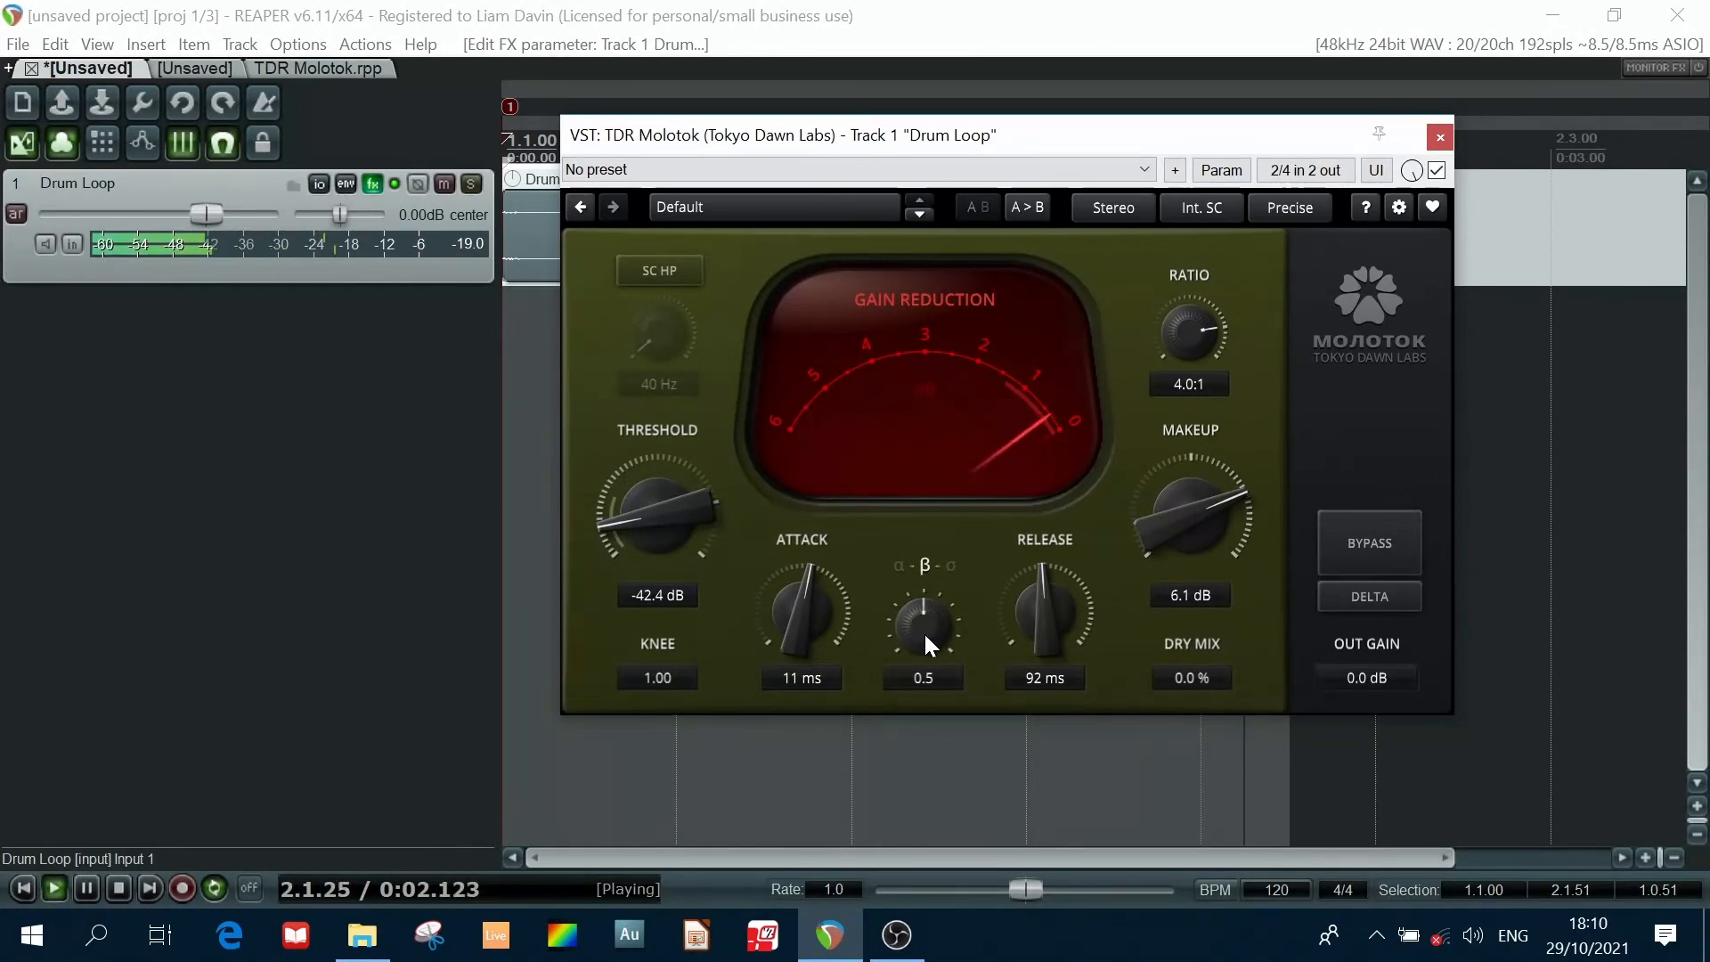
drag(922, 632, 925, 595)
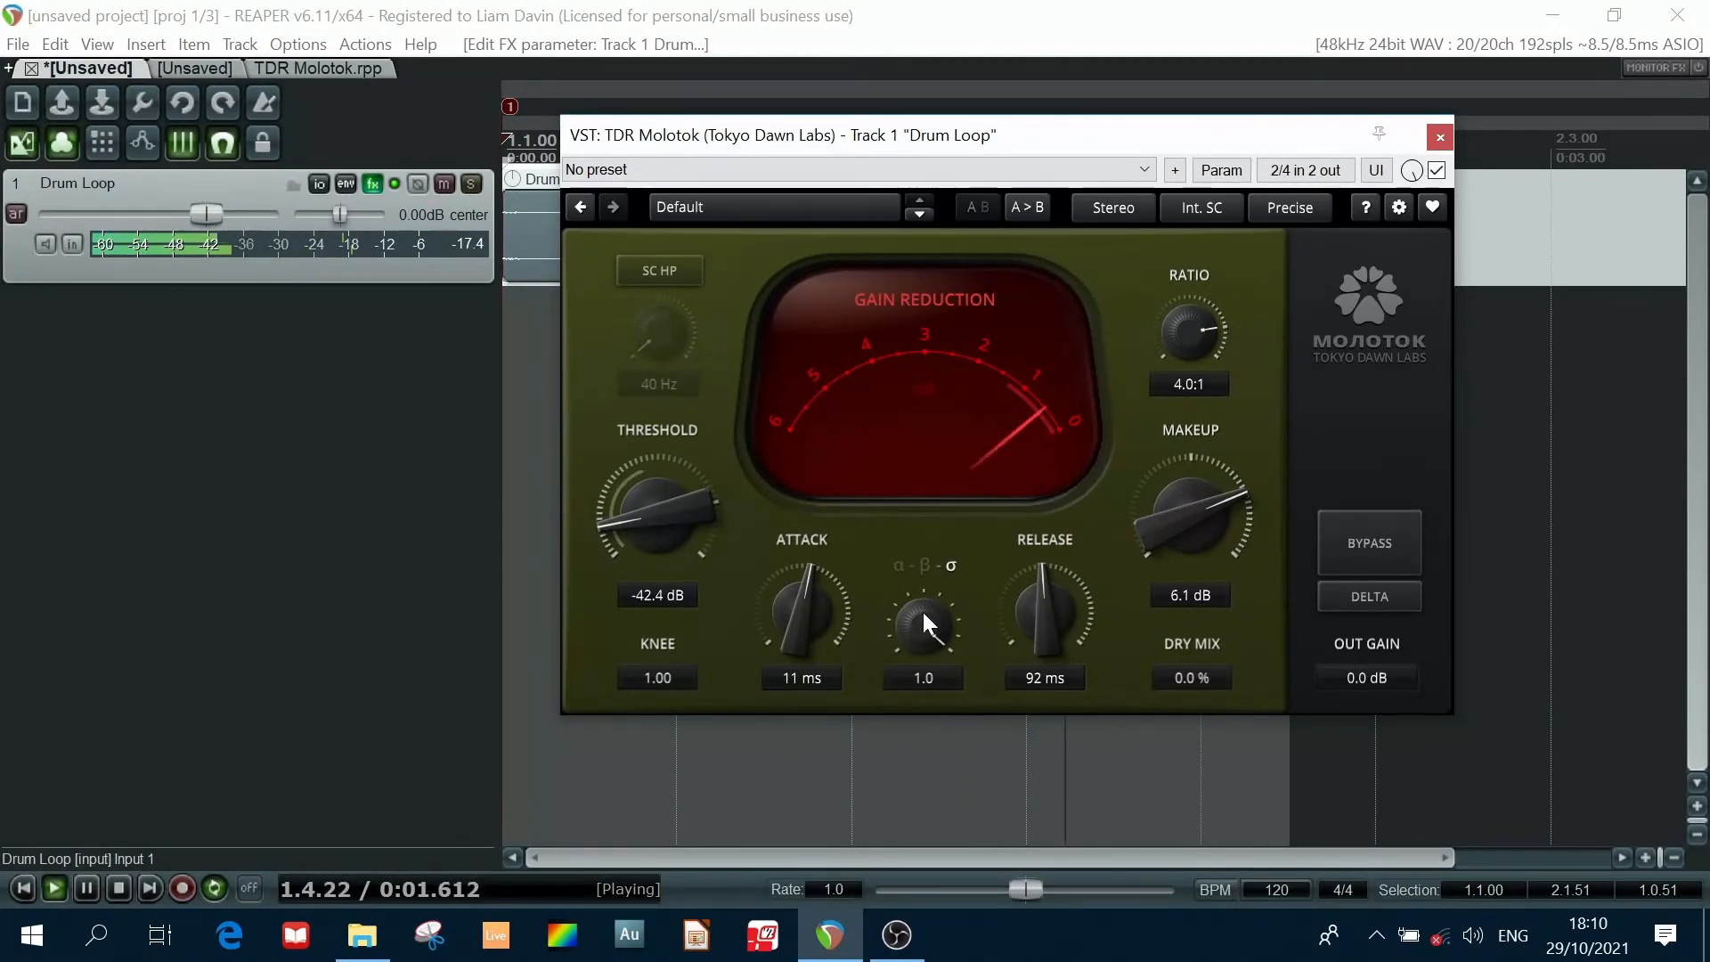
drag(922, 610, 922, 644)
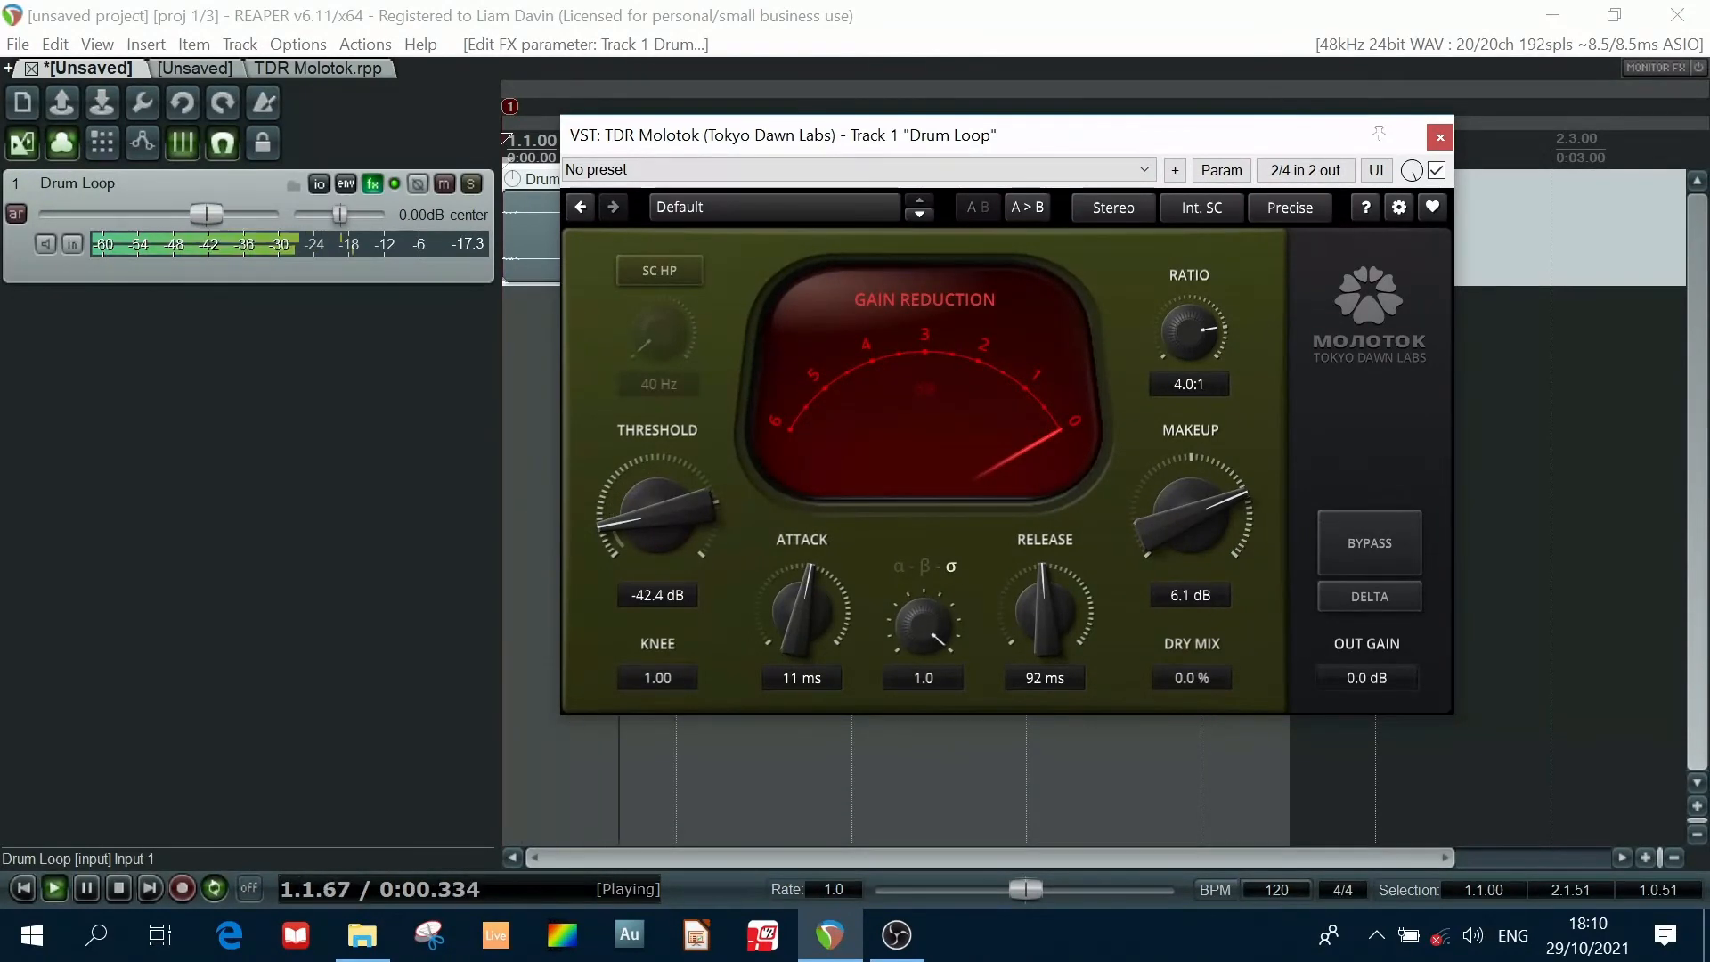
mouse_move(923, 626)
mouse_down()
mouse_move(926, 650)
mouse_move(933, 621)
mouse_up()
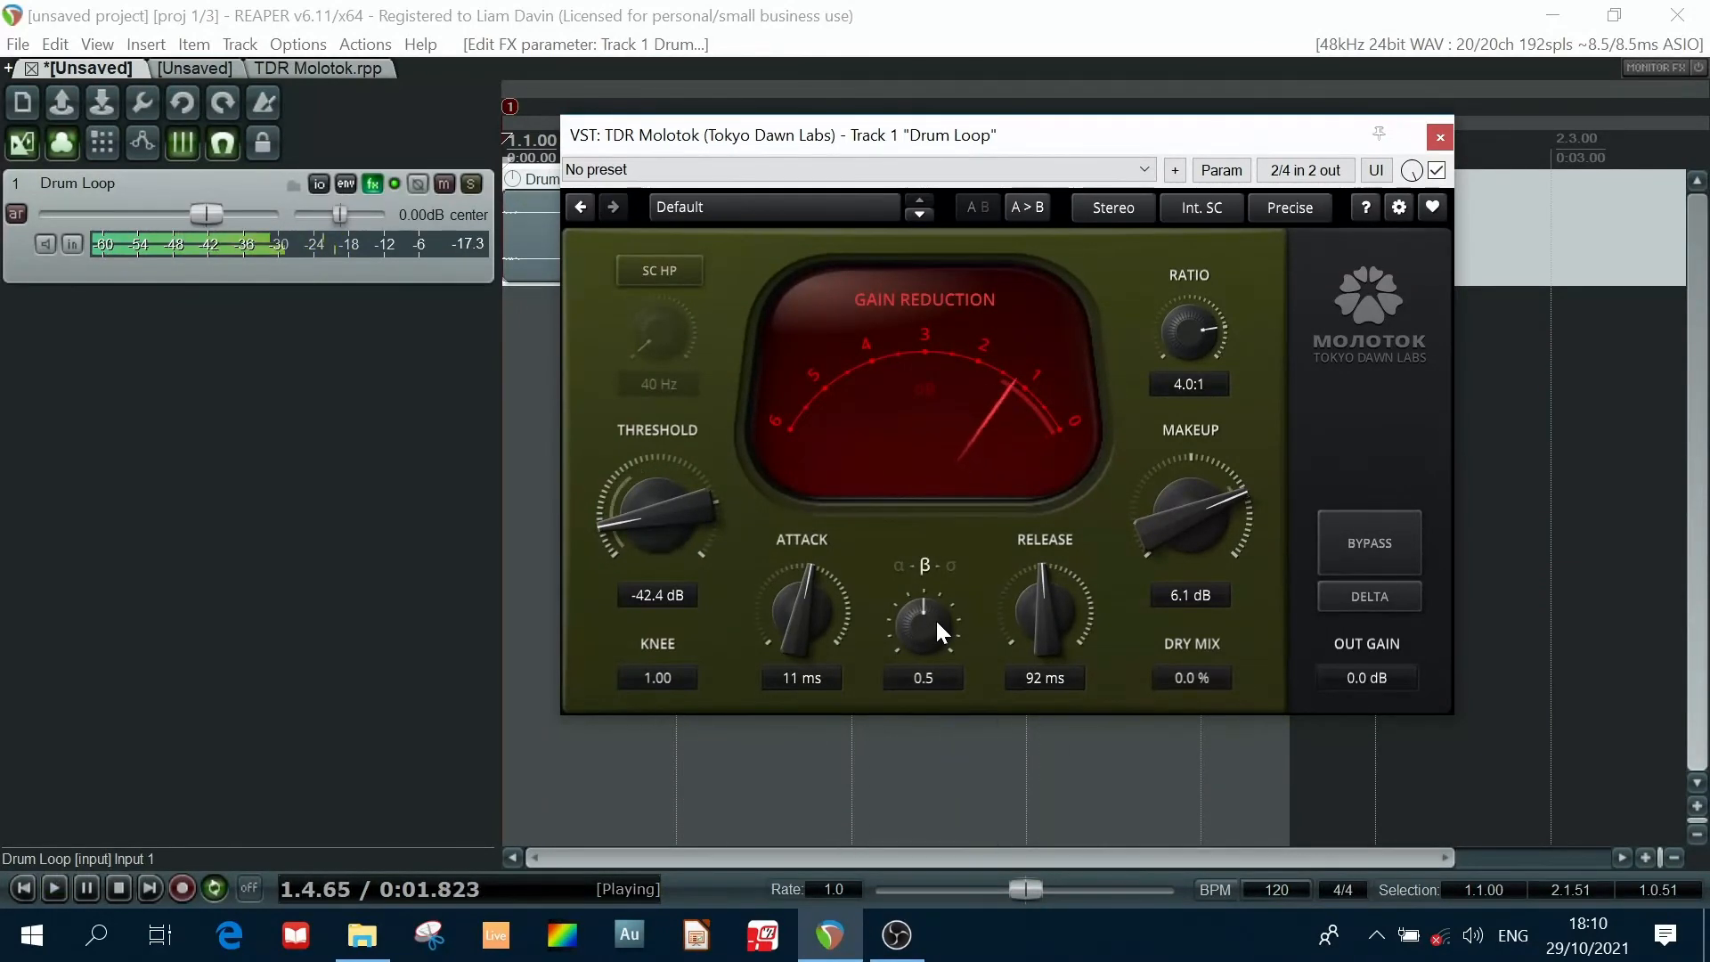
key(space)
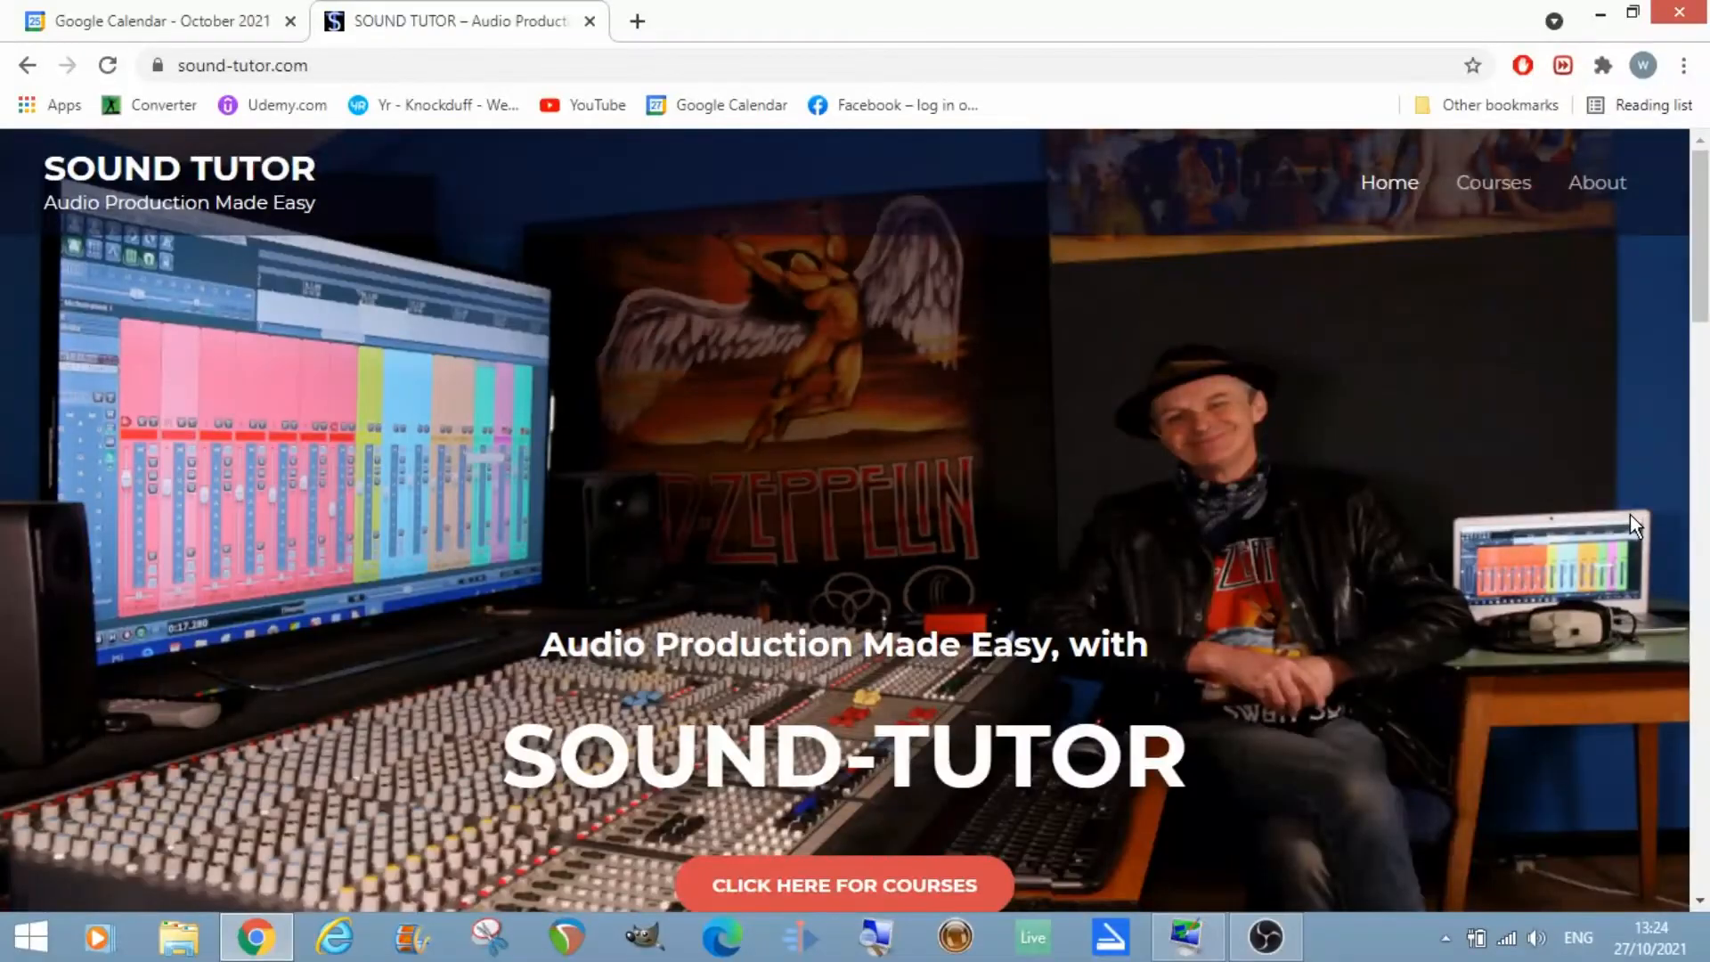
Switch to the Sound Tutor website in the browser and look through its home page and the course offers on its Courses page.
scroll(1630, 515, down, 7)
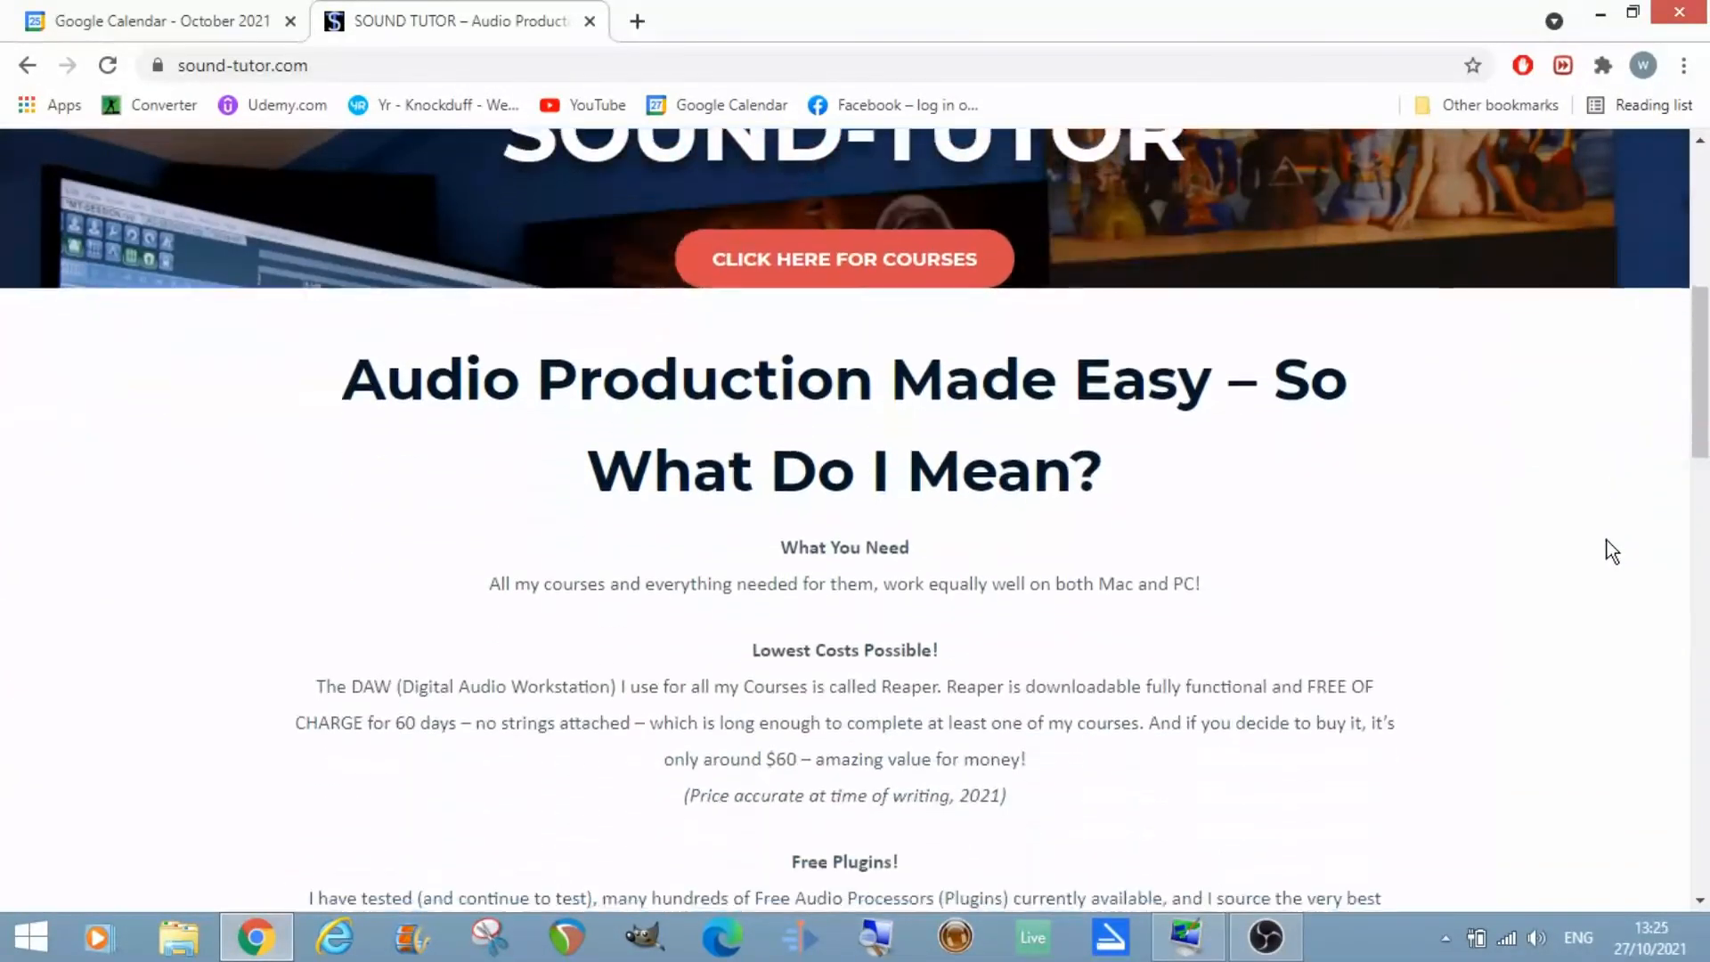
scroll(1605, 539, down, 12)
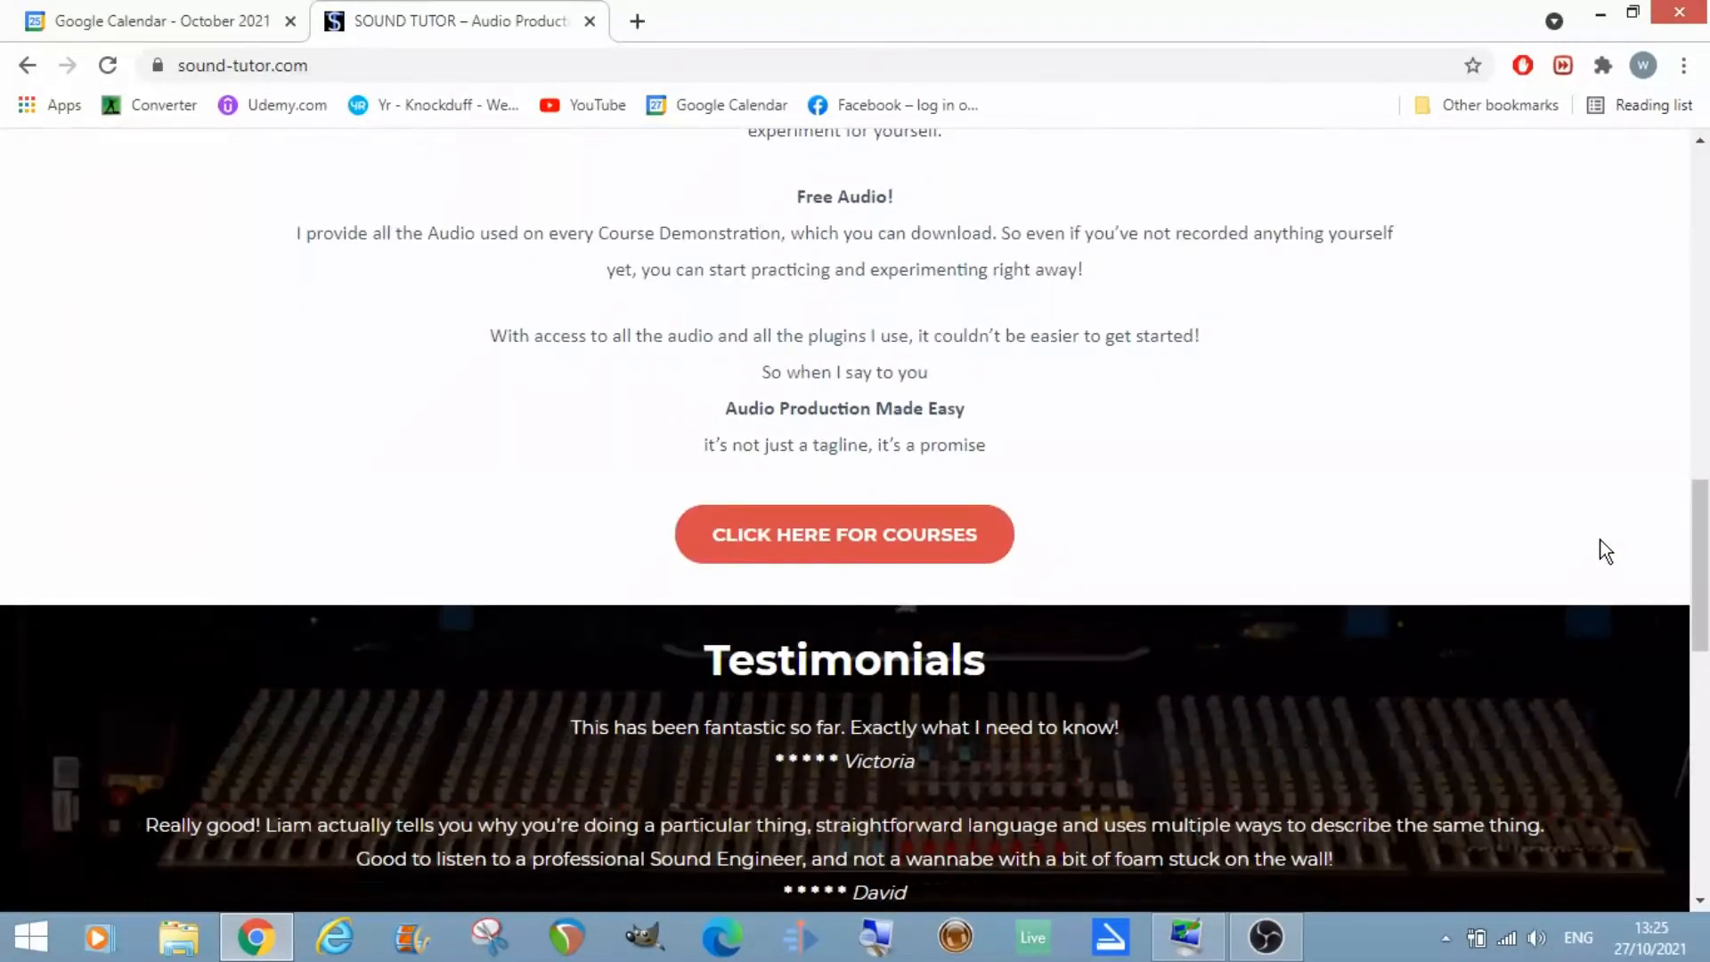
scroll(1606, 552, down, 15)
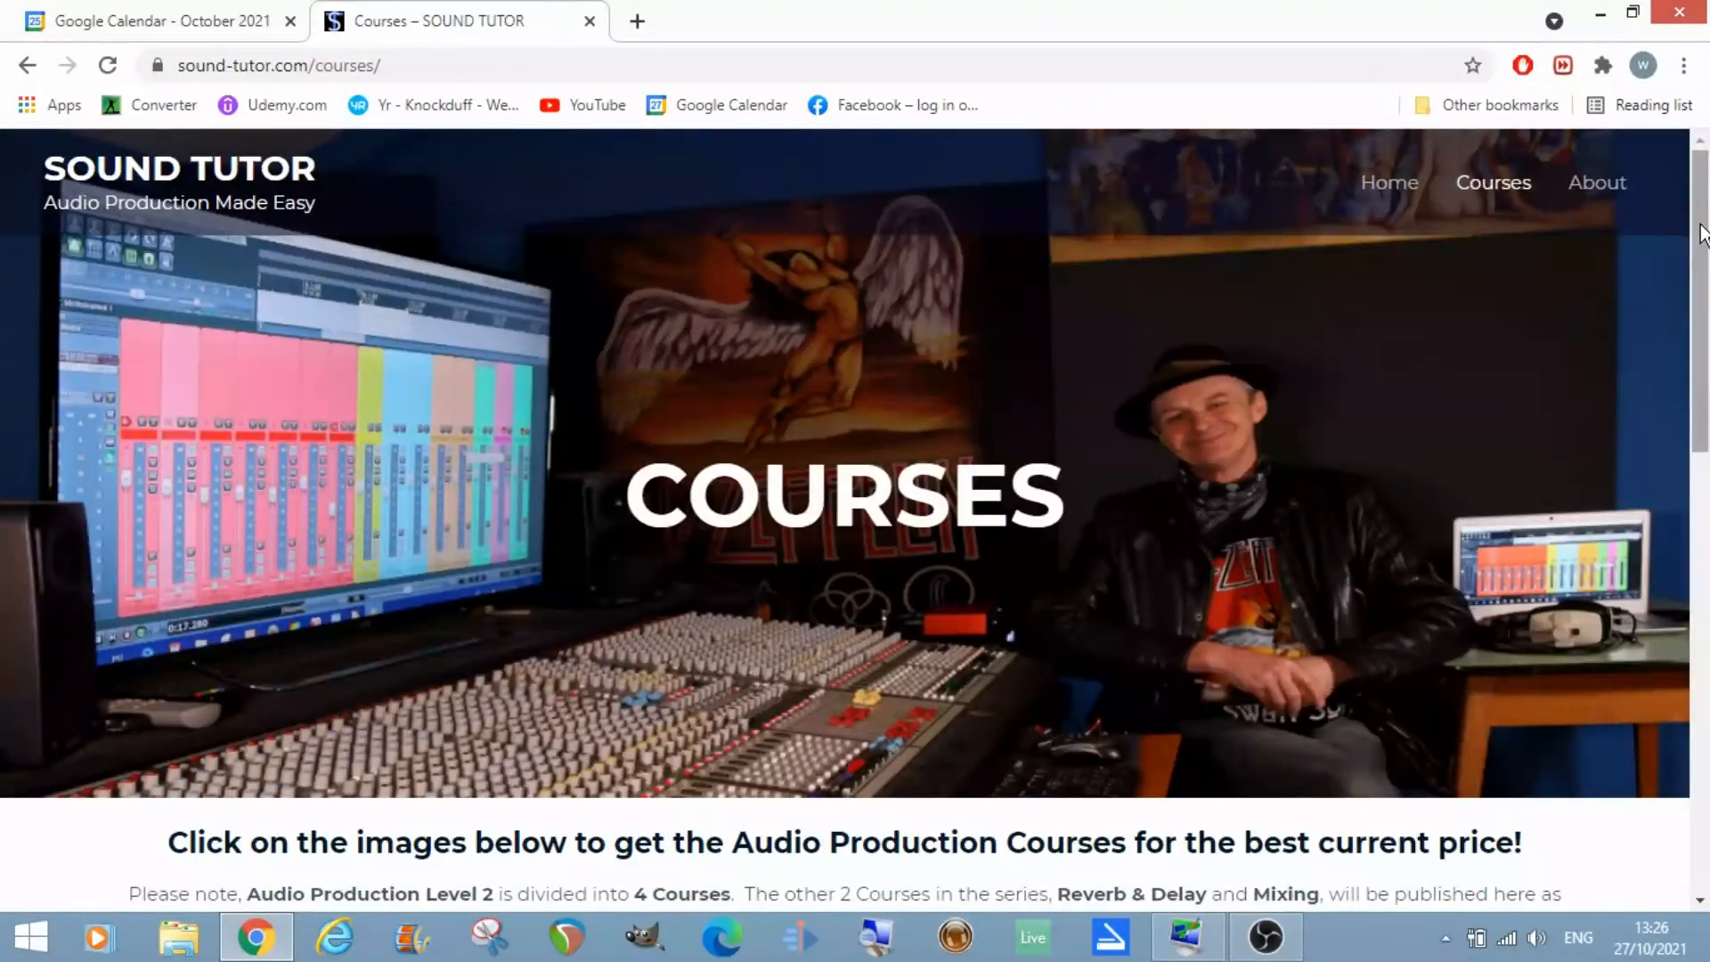
drag(1702, 233, 1707, 488)
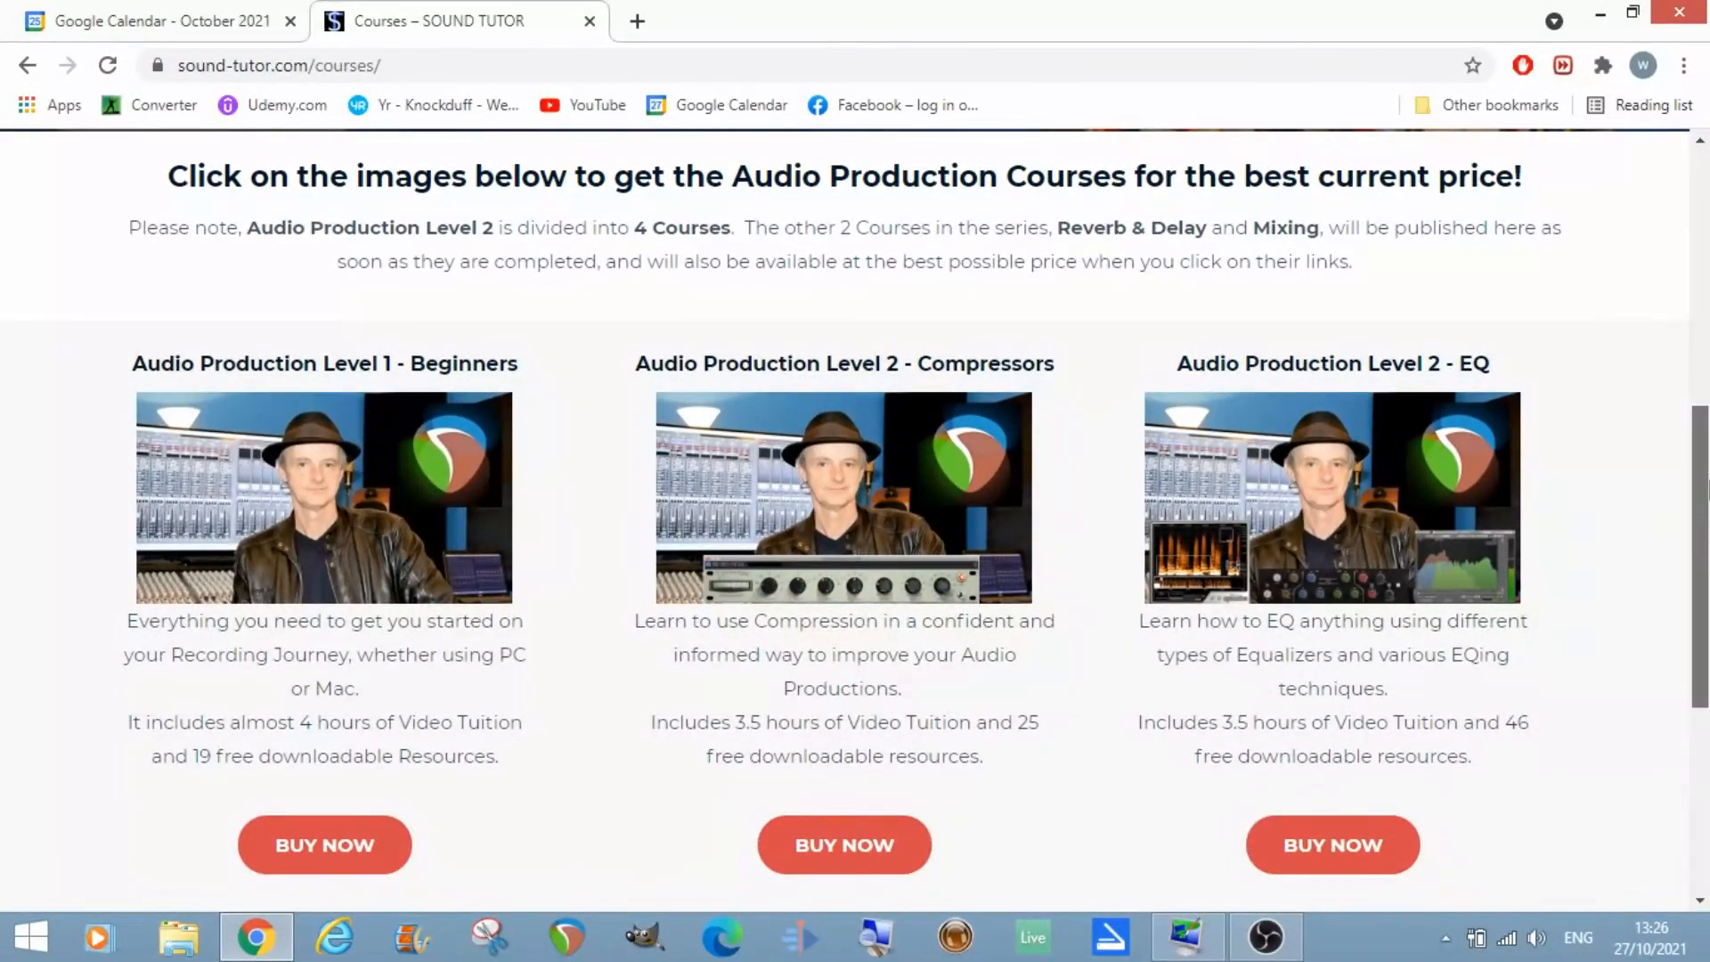